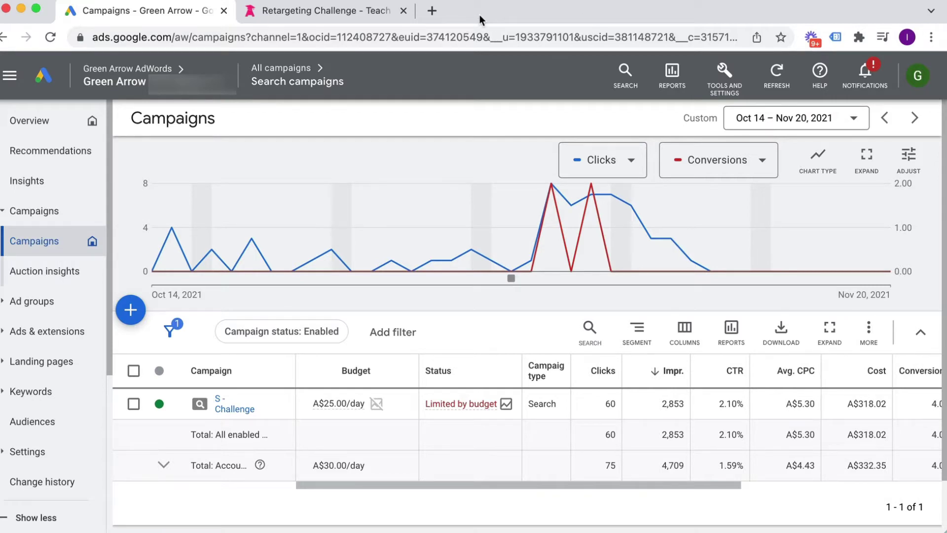
Review the Retargeting Challenge landing page's headline and offer in the Teach Traffic tab, and return to the Google Ads campaigns.
click(302, 12)
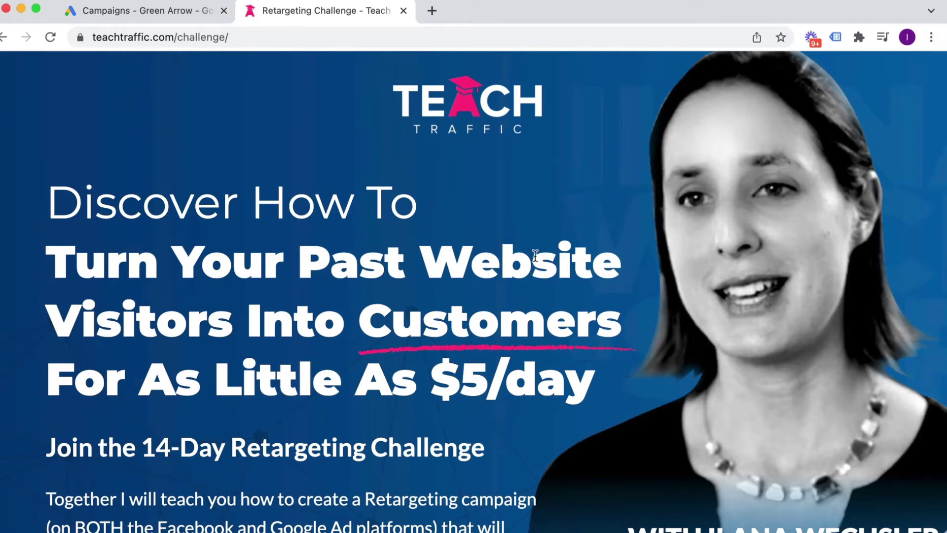
scroll(537, 258, down, 2)
scroll(537, 258, down, 5)
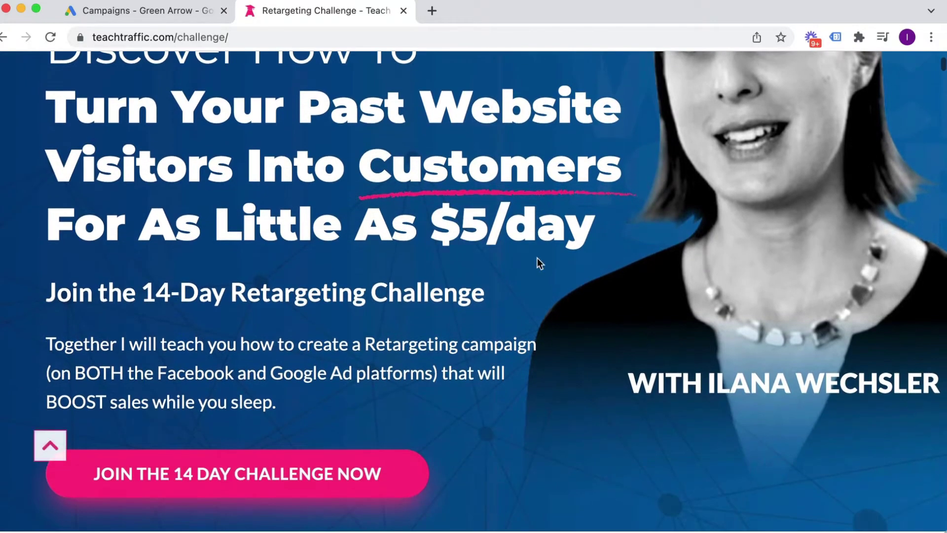
scroll(537, 258, down, 20)
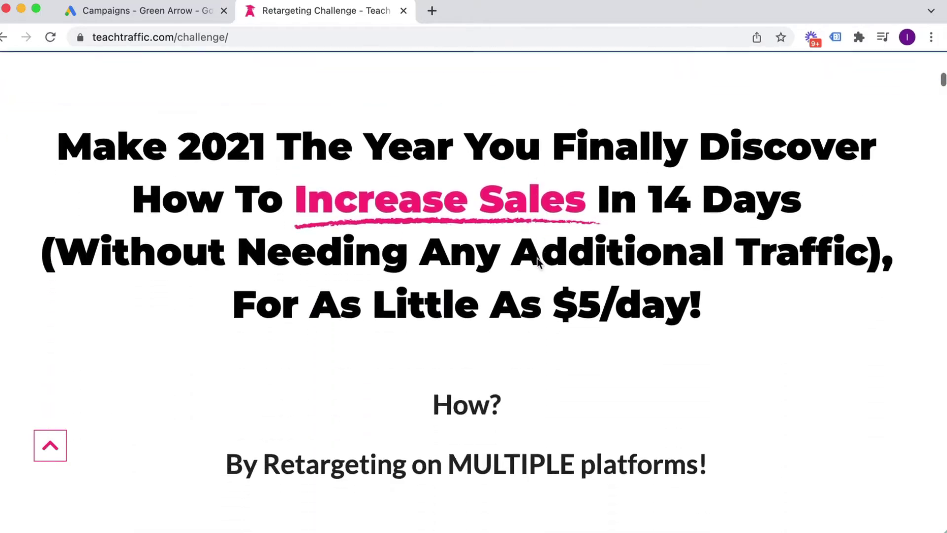
scroll(537, 258, up, 20)
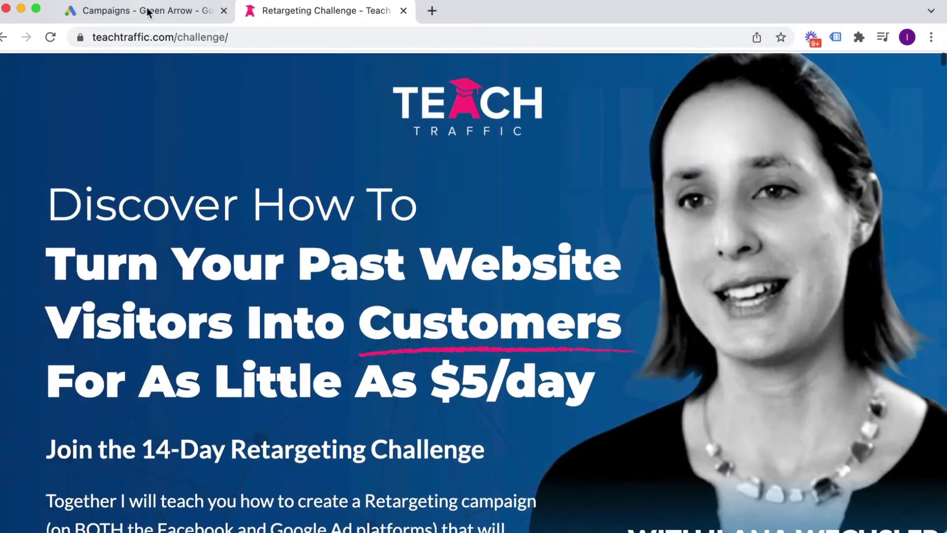
click(148, 11)
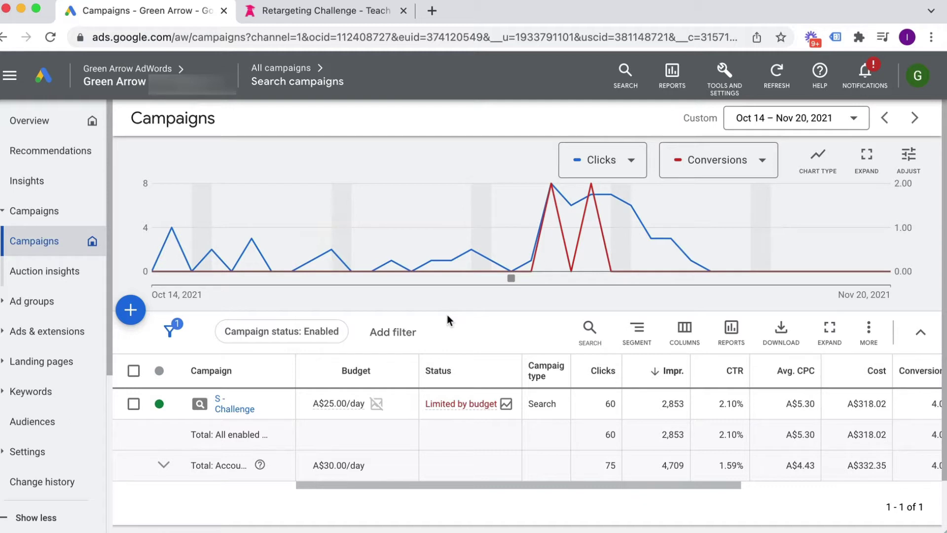
Examine the cost per conversion, CTR and conversion rate of the S - Challenge campaign.
scroll(702, 407, right, 5)
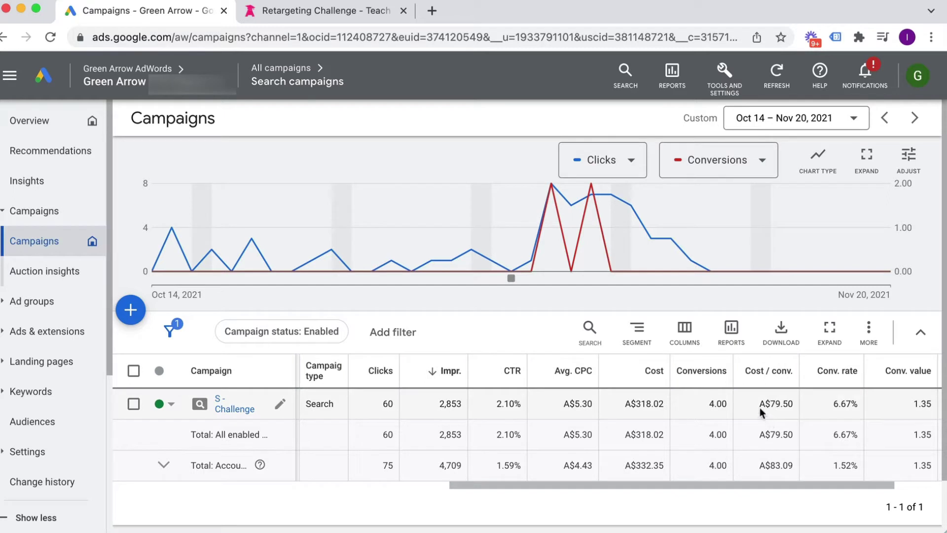
drag(757, 404, 799, 404)
scroll(751, 403, right, 3)
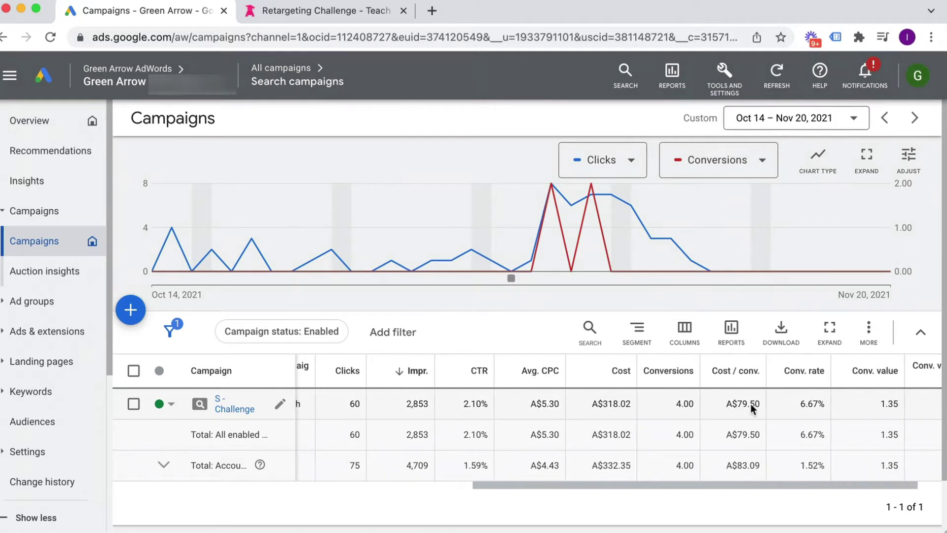
drag(714, 403, 741, 405)
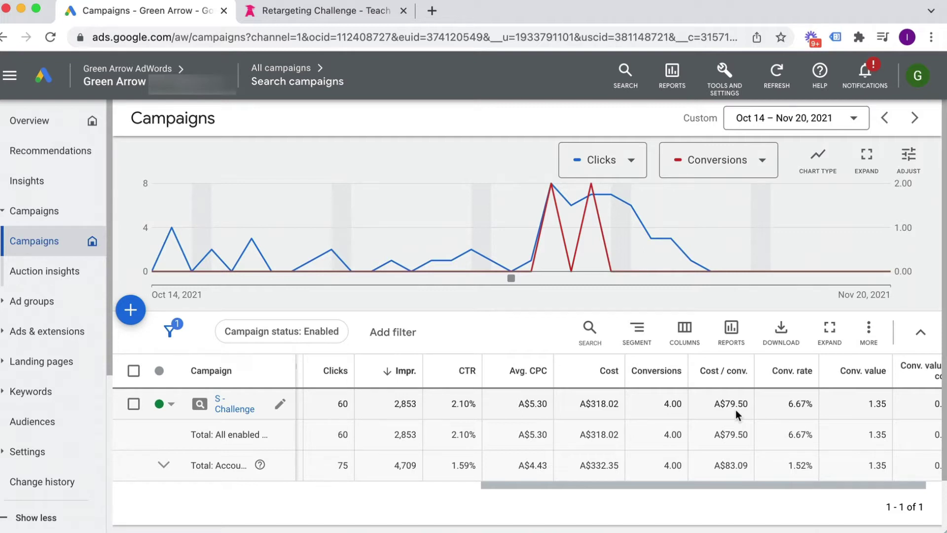
drag(712, 404, 738, 401)
scroll(738, 402, left, 5)
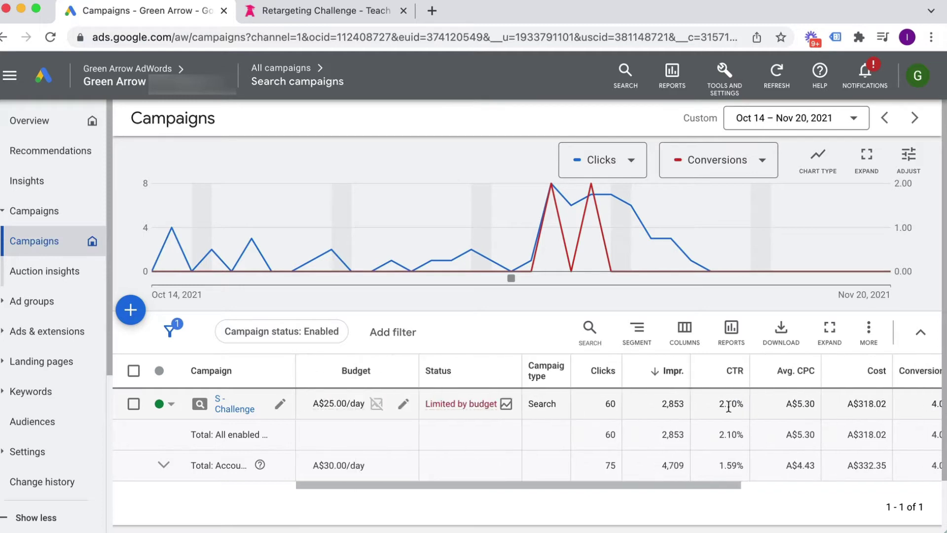
scroll(729, 406, right, 5)
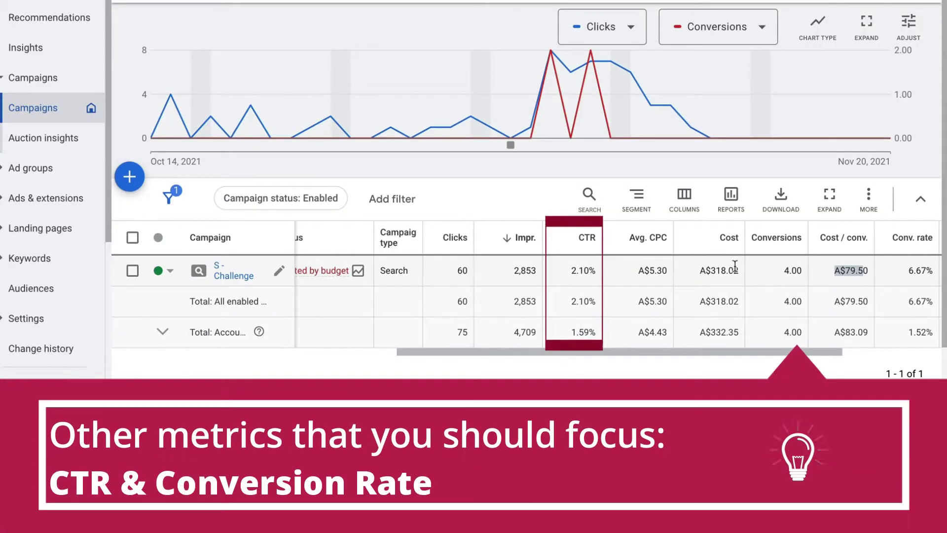
click(909, 272)
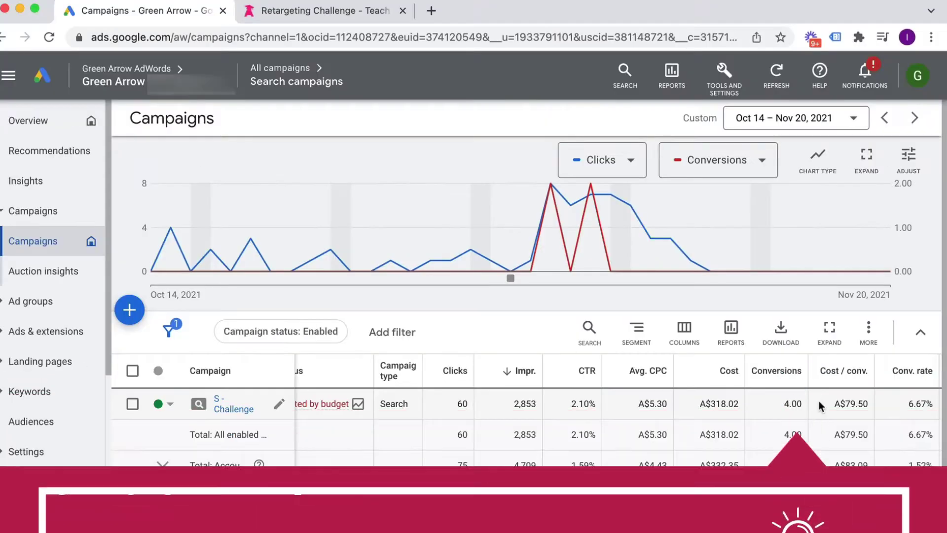
Check the S - Challenge campaign's status details and compare them with its cost per conversion.
scroll(819, 400, left, 5)
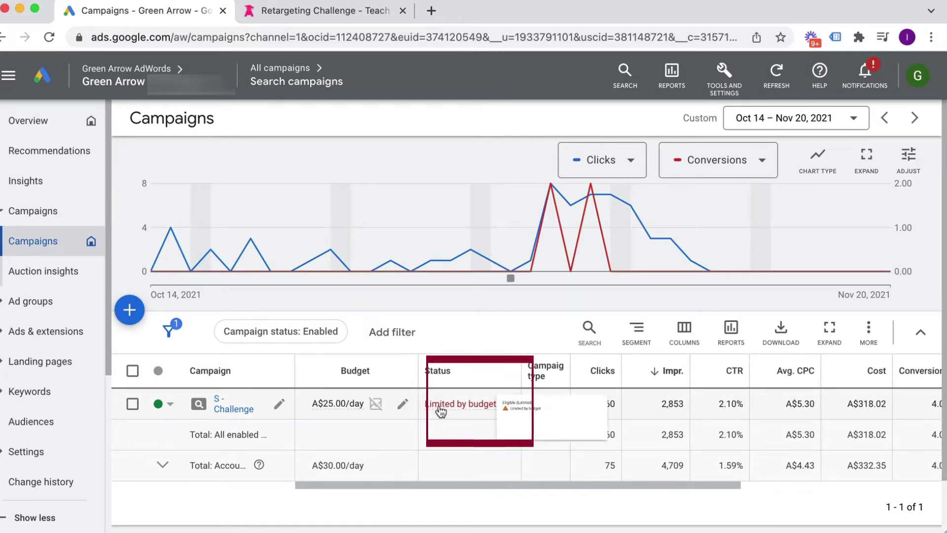
mouse_move(440, 410)
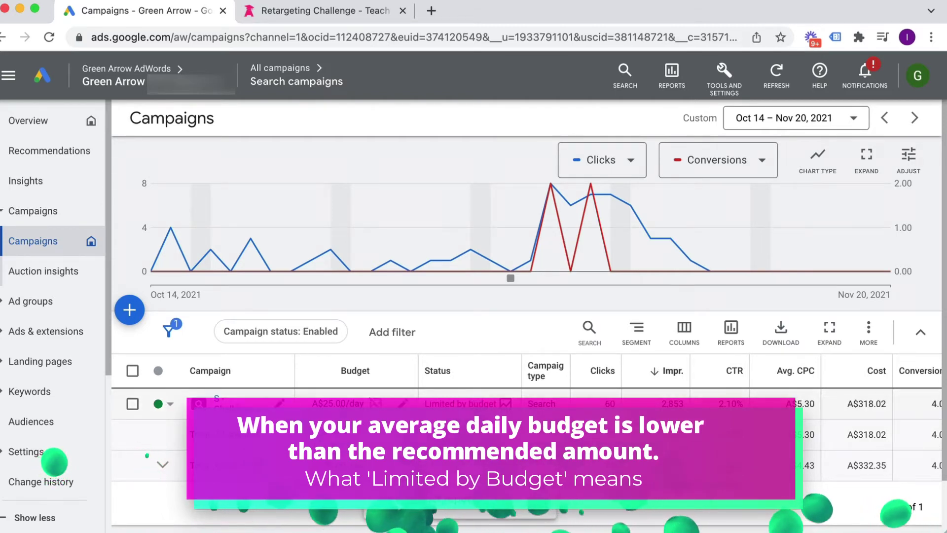
scroll(733, 401, right, 5)
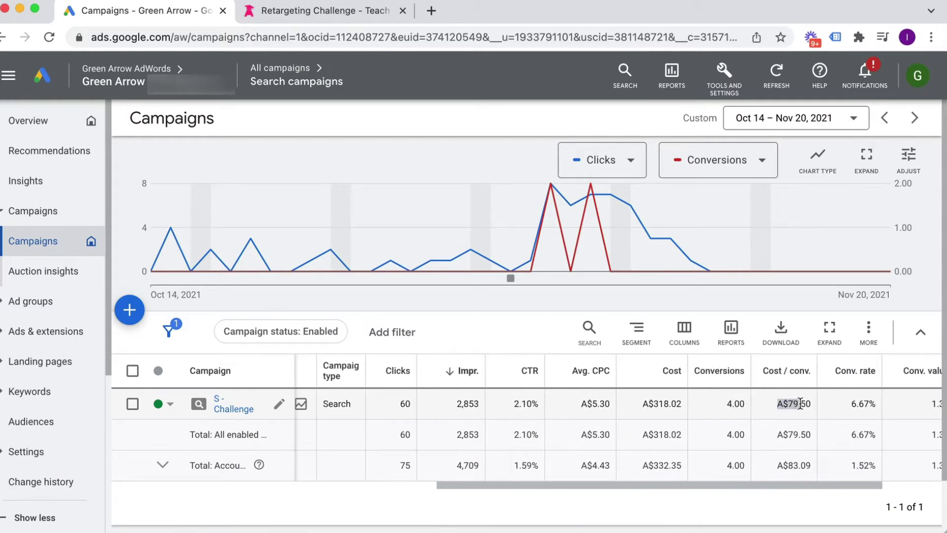
scroll(641, 403, left, 3)
scroll(635, 403, left, 3)
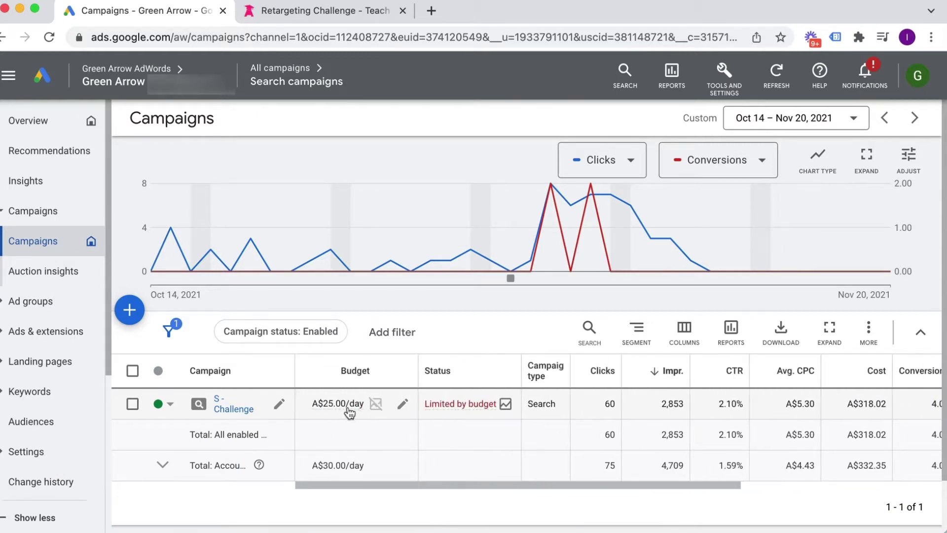
Set the S - Challenge campaign's daily budget to A$35.00 and save it.
mouse_move(349, 410)
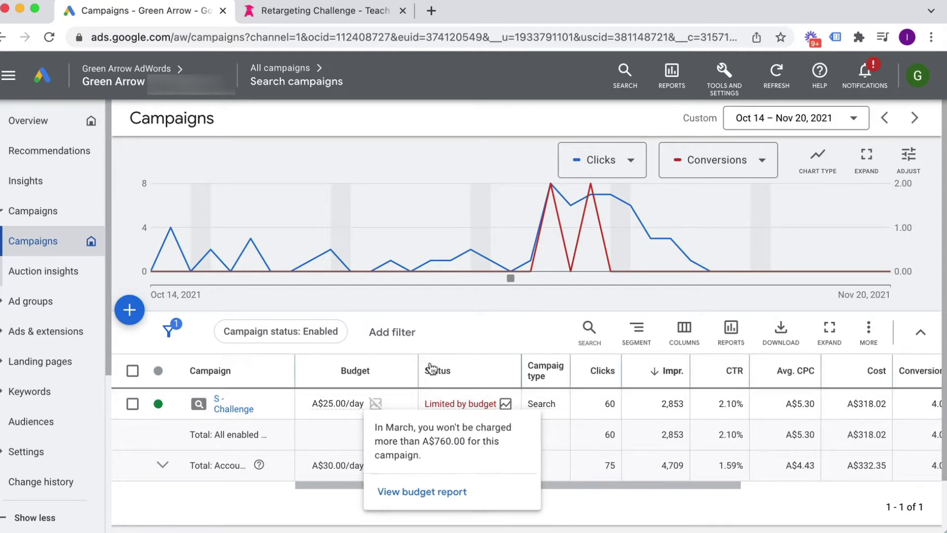
click(393, 404)
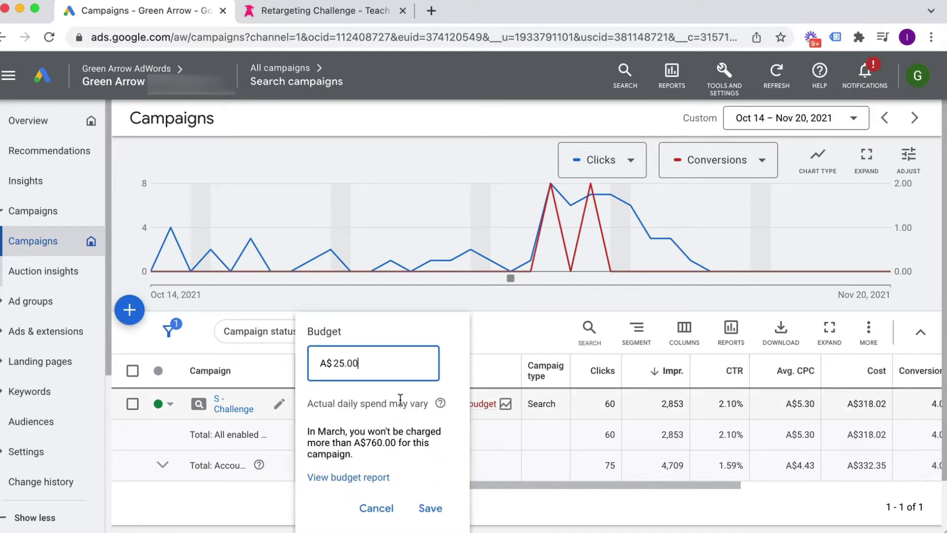
click(337, 363)
key(BackSpace)
text(3)
click(430, 507)
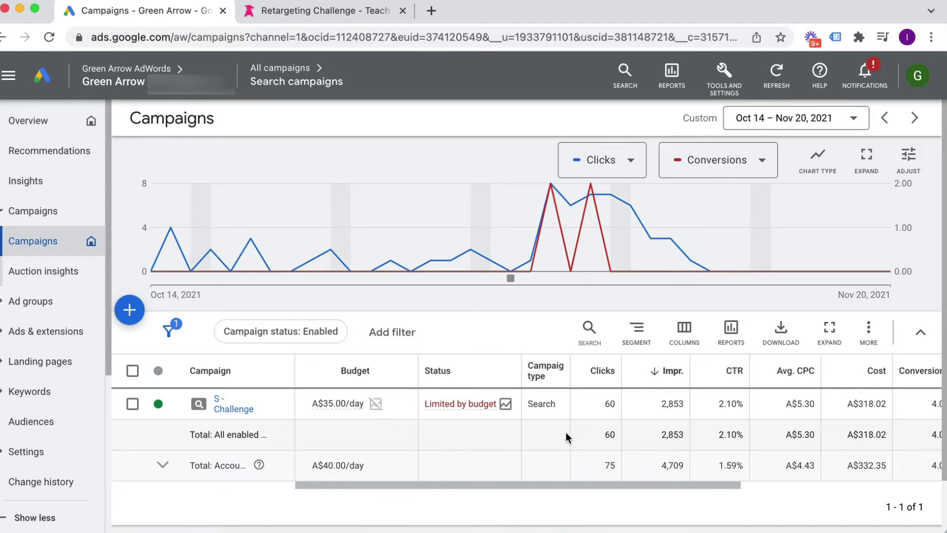
Open the Google Retargeting ad group inside the S - Challenge campaign.
click(244, 409)
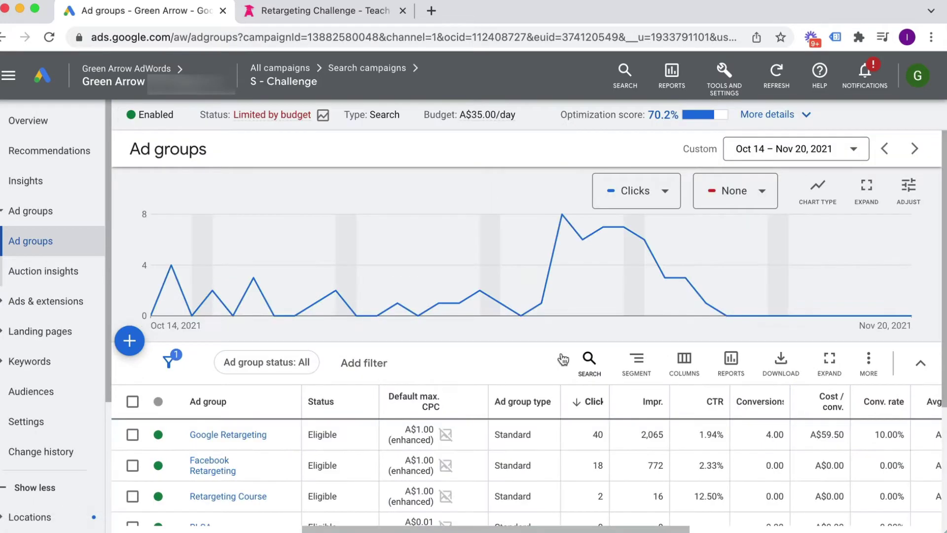
scroll(562, 355, down, 2)
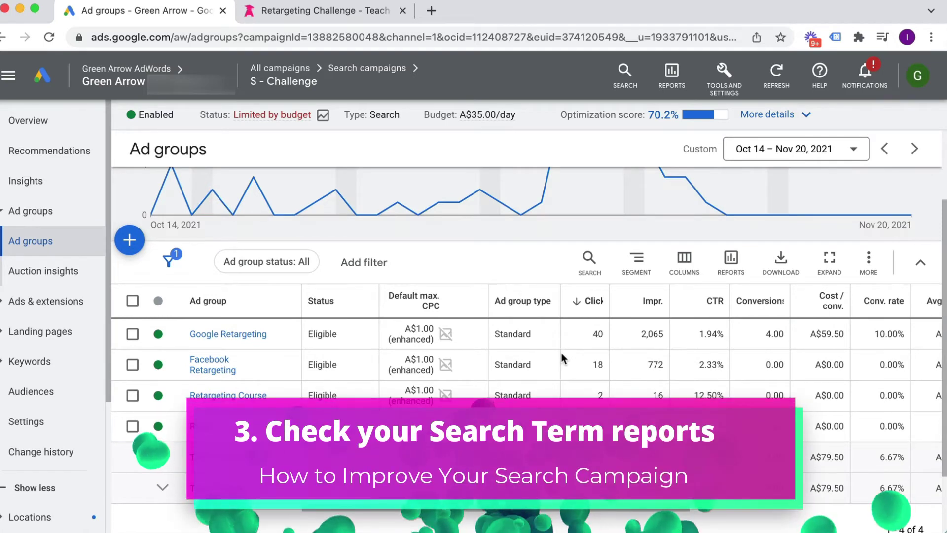
click(226, 335)
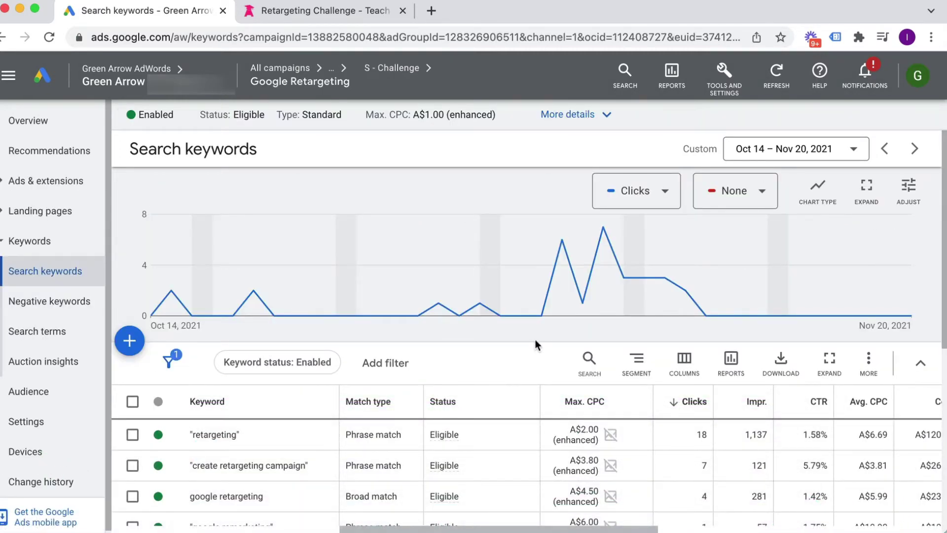
Review the Google Retargeting ad group's search keywords with their match types and statuses.
scroll(536, 344, down, 2)
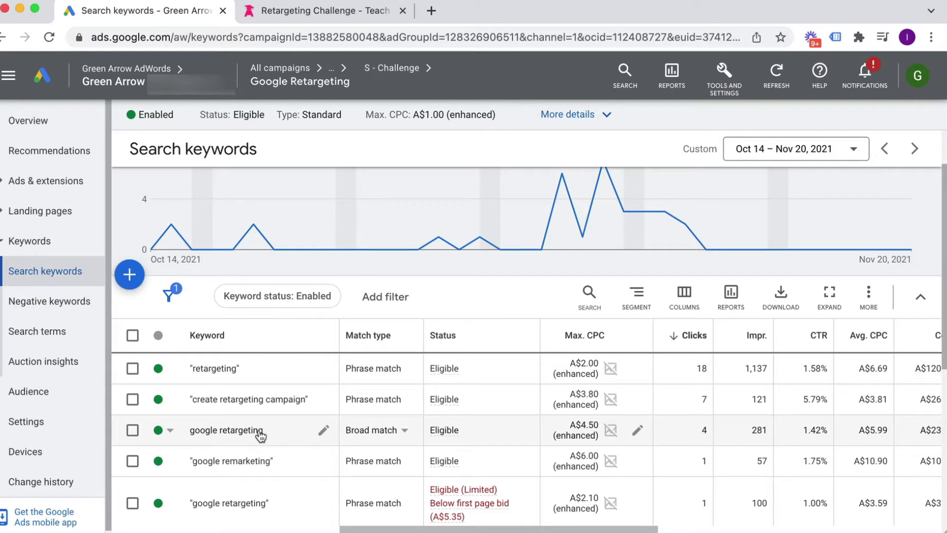
scroll(235, 432, down, 1)
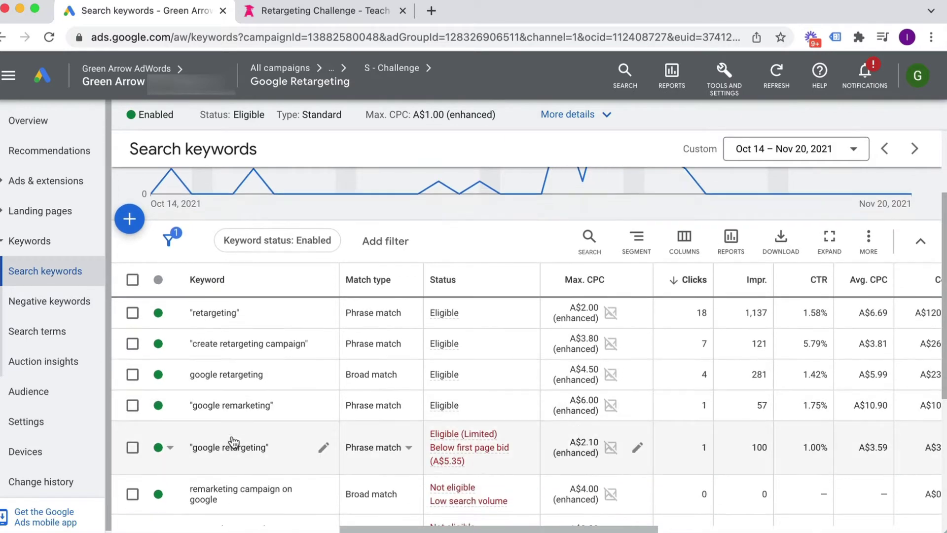
scroll(229, 414, down, 3)
scroll(254, 425, up, 5)
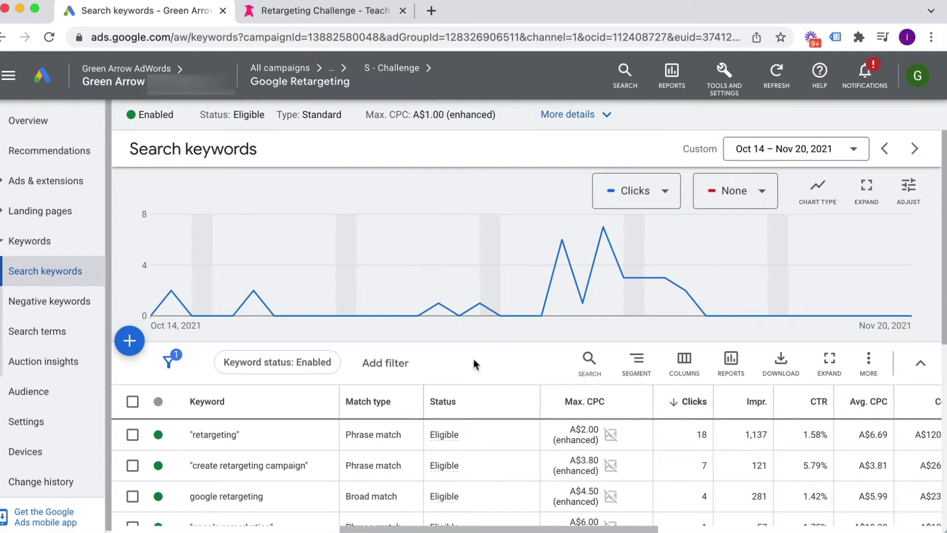
scroll(474, 359, down, 2)
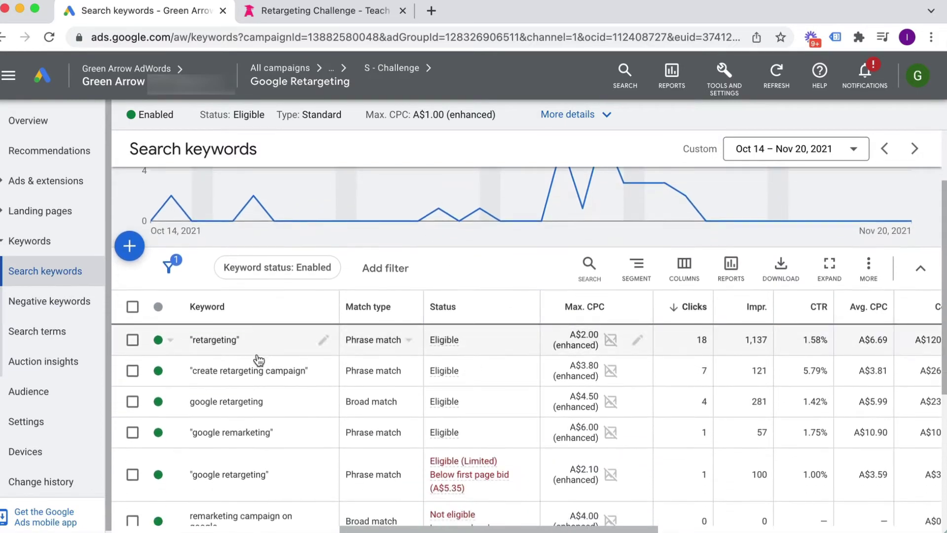
Open the ad group's search terms report and narrow the Search term column to make room for more metrics.
click(18, 331)
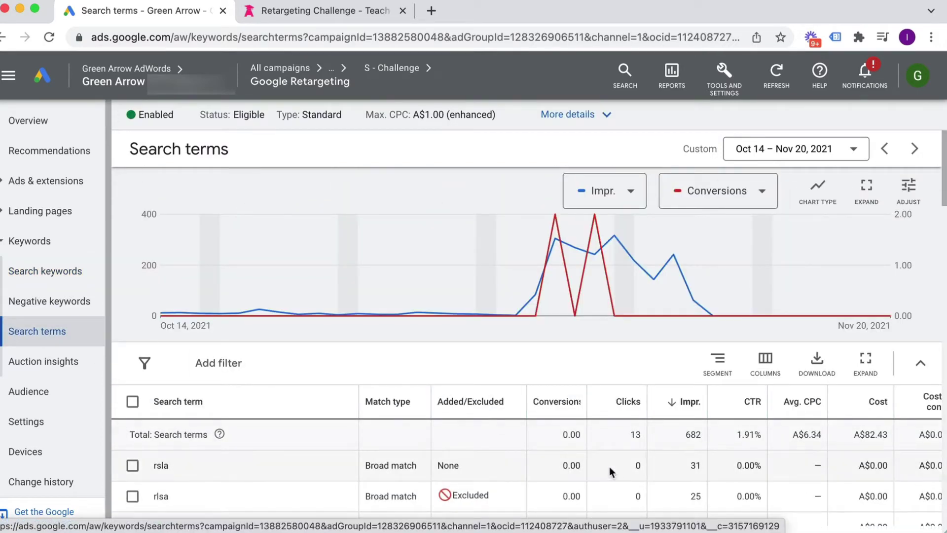
scroll(615, 454, down, 4)
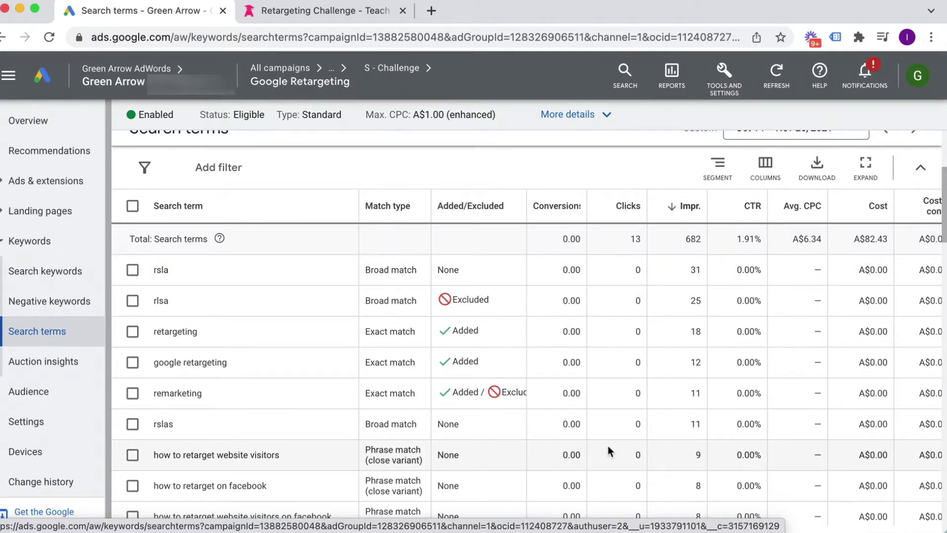
drag(358, 205, 295, 204)
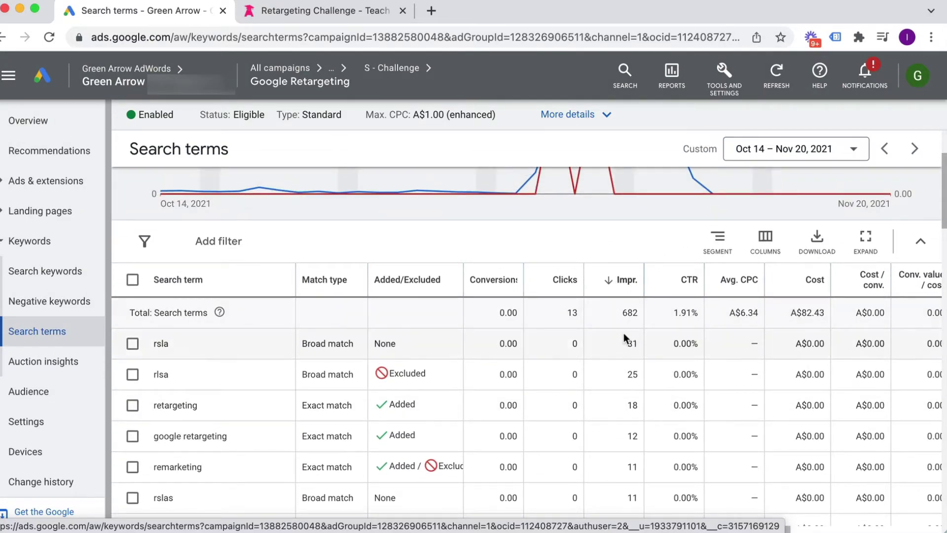
Review the highest-impression search terms in the report with their match types and added or excluded status, including "rsla".
scroll(623, 342, down, 1)
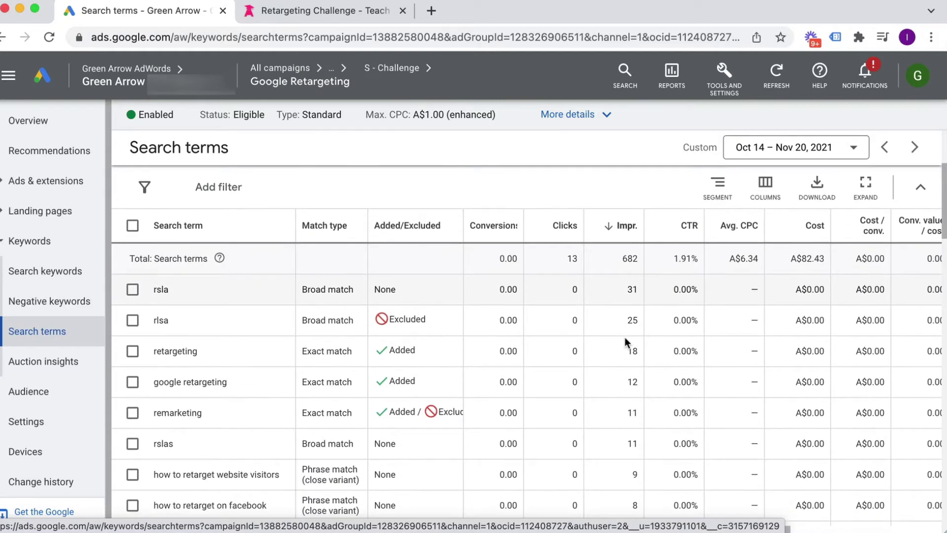
double_click(165, 294)
click(180, 303)
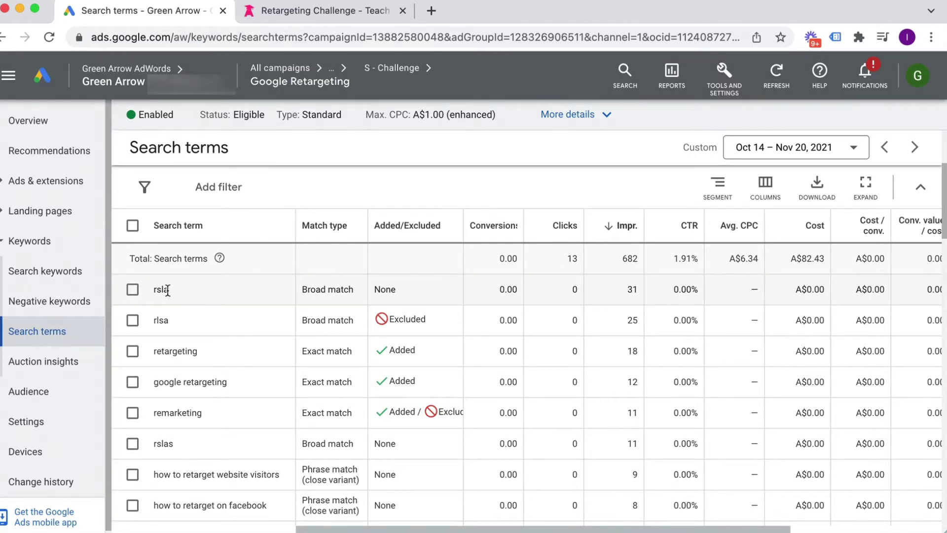
scroll(661, 298, down, 1)
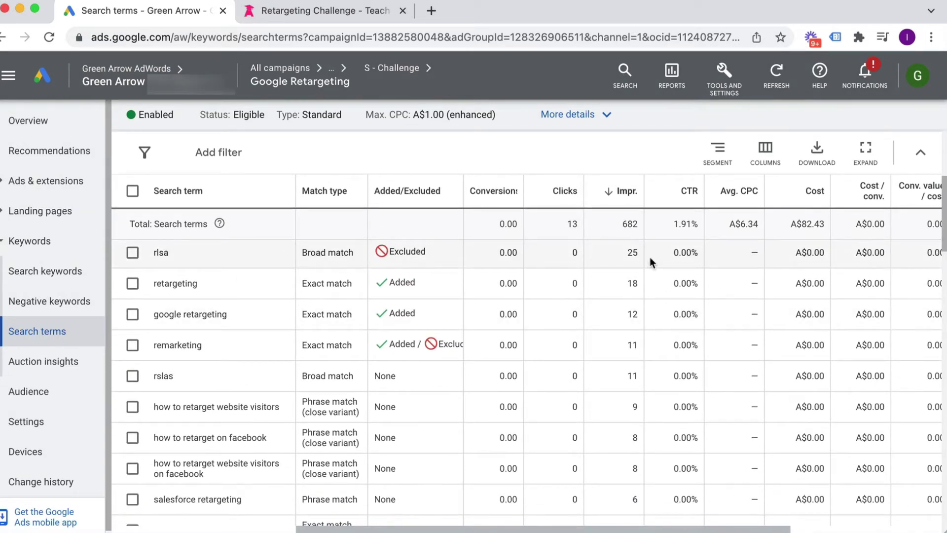
scroll(632, 288, down, 3)
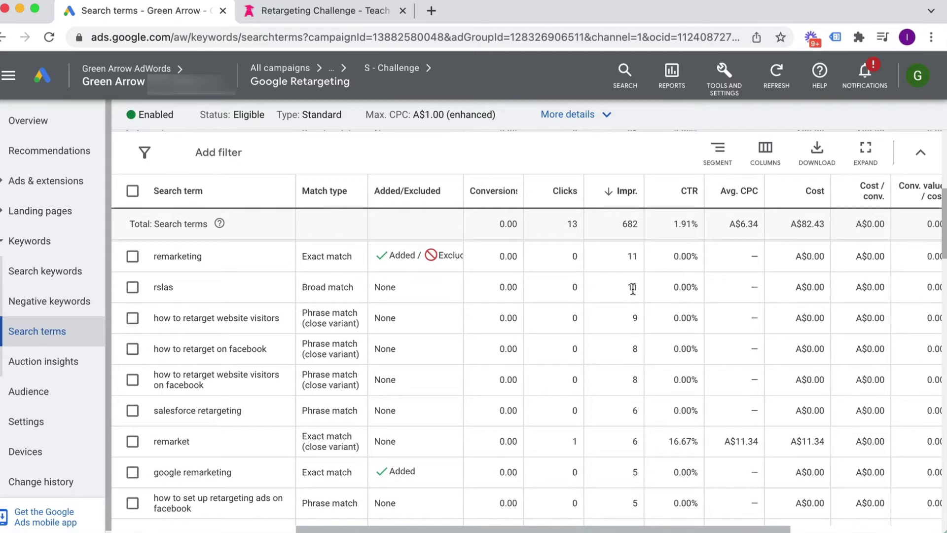
scroll(632, 288, up, 5)
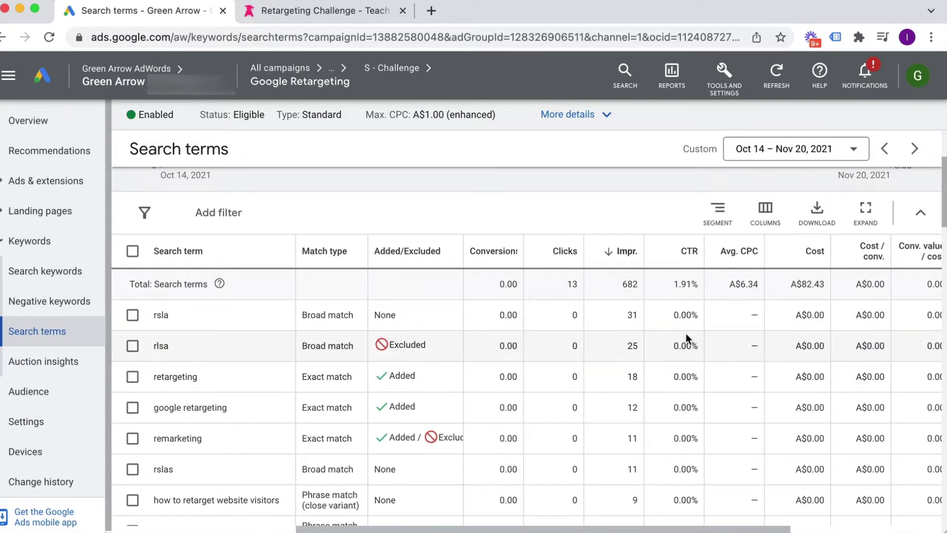
Examine the lower-impression search terms for irrelevant queries to exclude, including the word "define" in "define remarketing".
scroll(685, 333, down, 2)
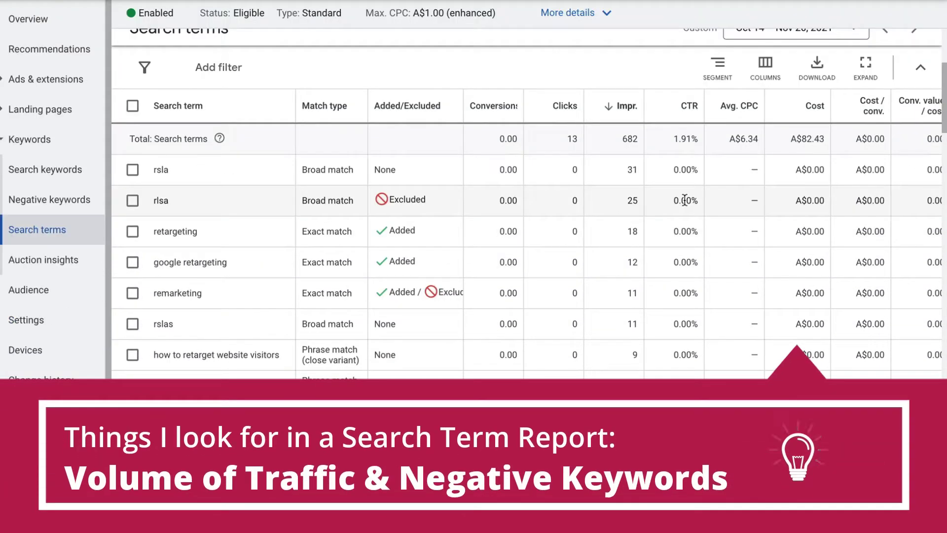
scroll(678, 205, down, 1)
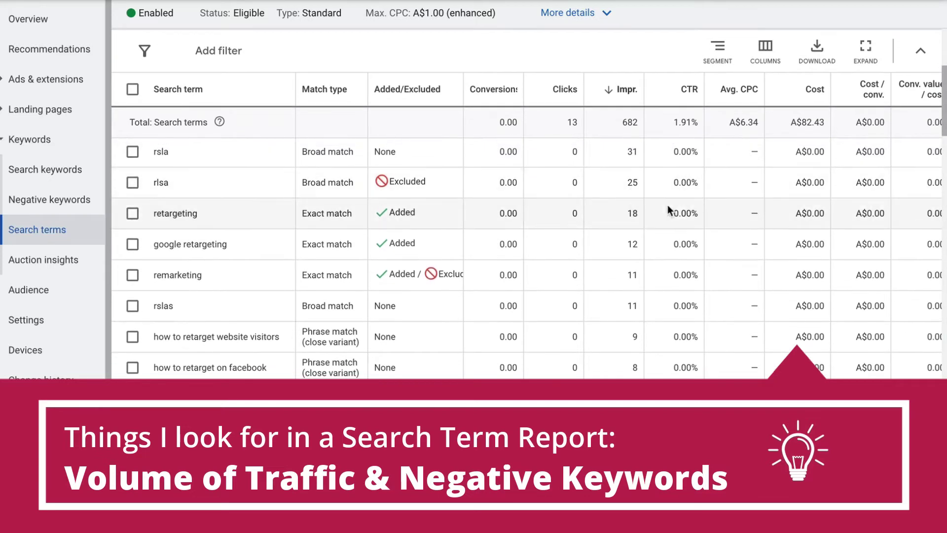
scroll(631, 179, down, 3)
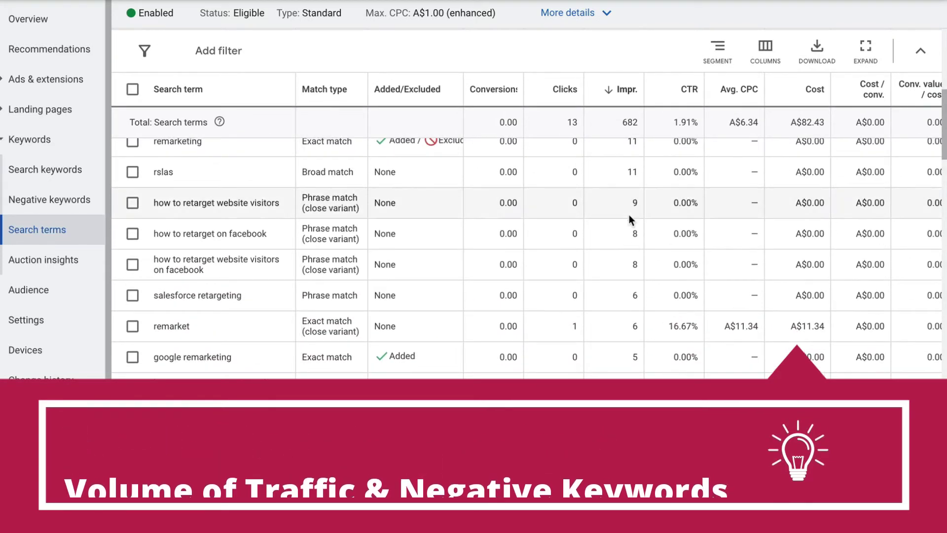
scroll(630, 207, down, 1)
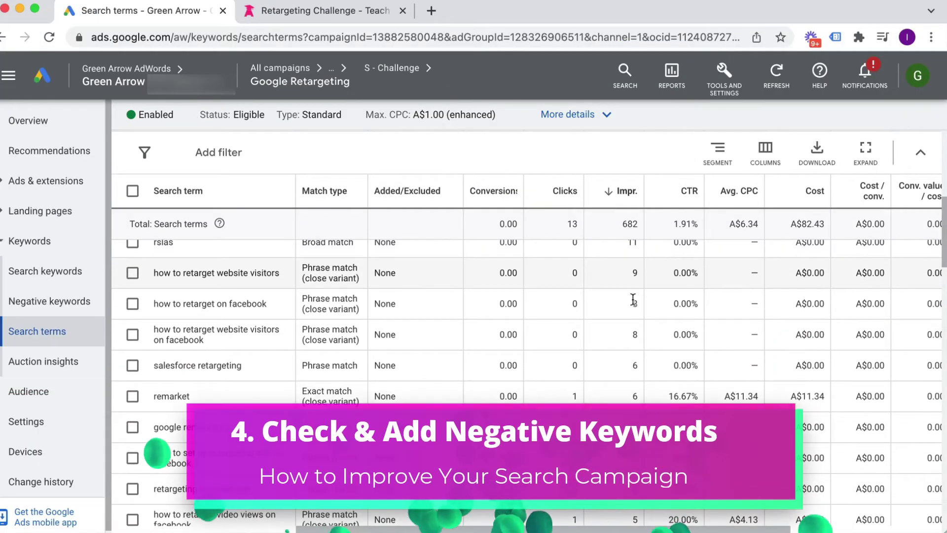
scroll(634, 301, down, 4)
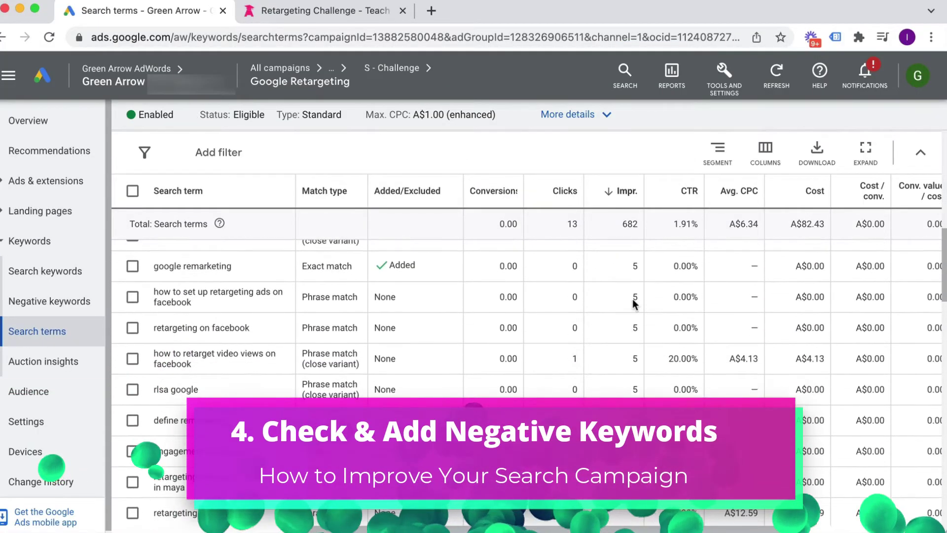
scroll(634, 301, down, 2)
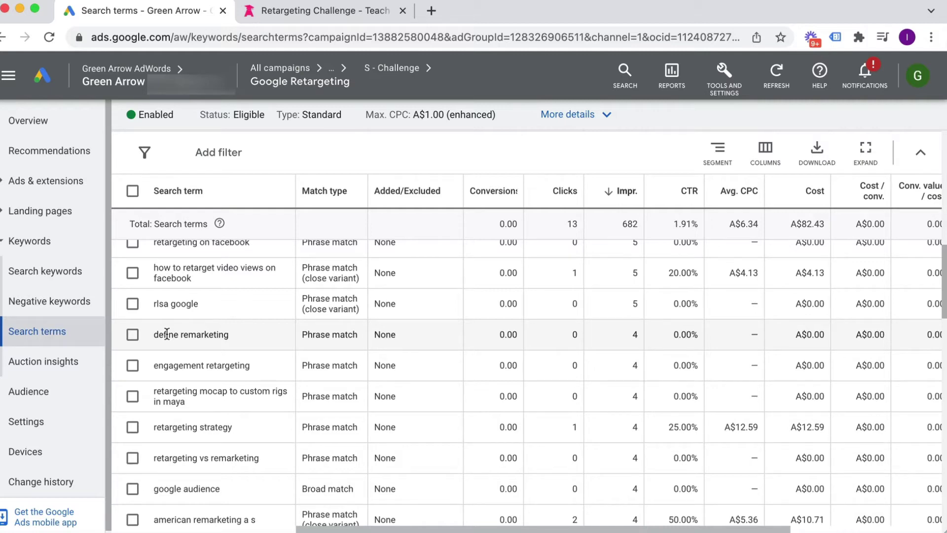
scroll(167, 334, down, 2)
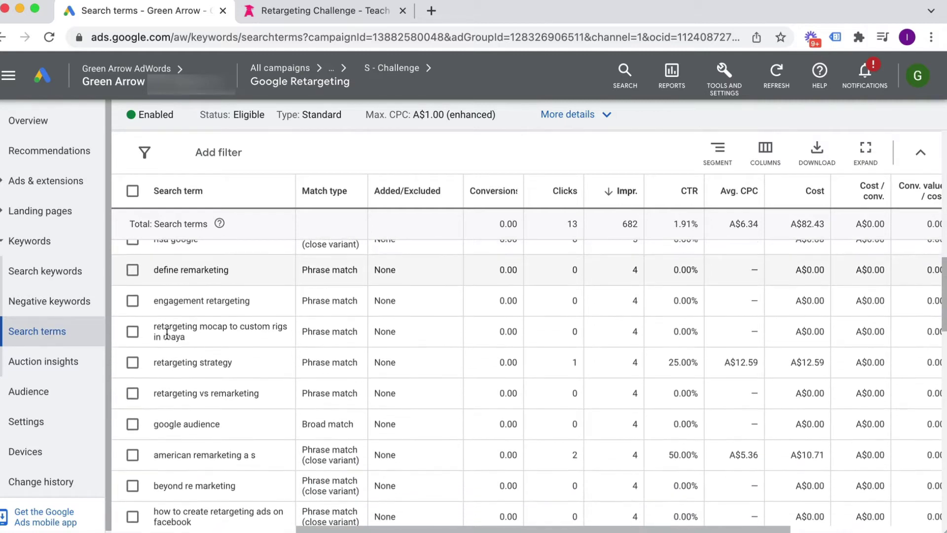
double_click(159, 273)
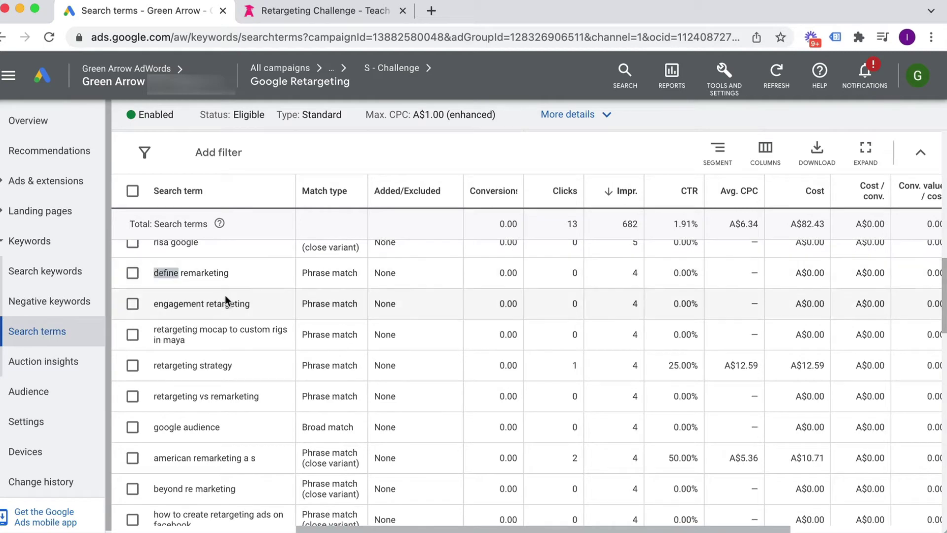
click(226, 302)
scroll(174, 359, up, 3)
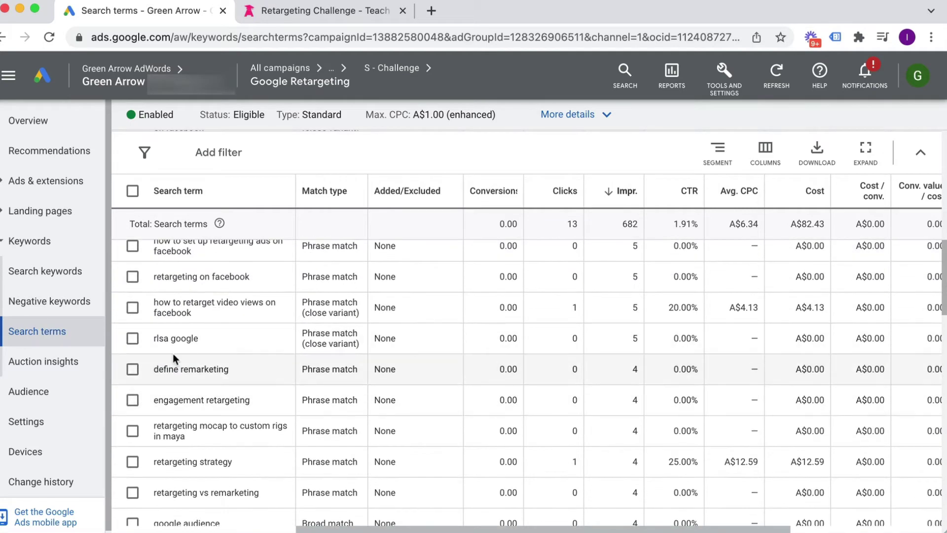
click(132, 368)
click(325, 157)
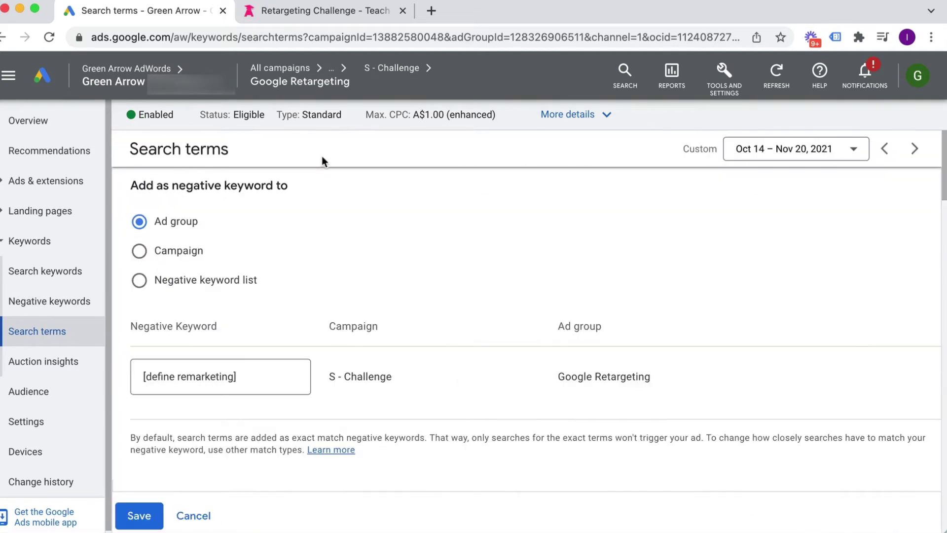
scroll(383, 243, down, 2)
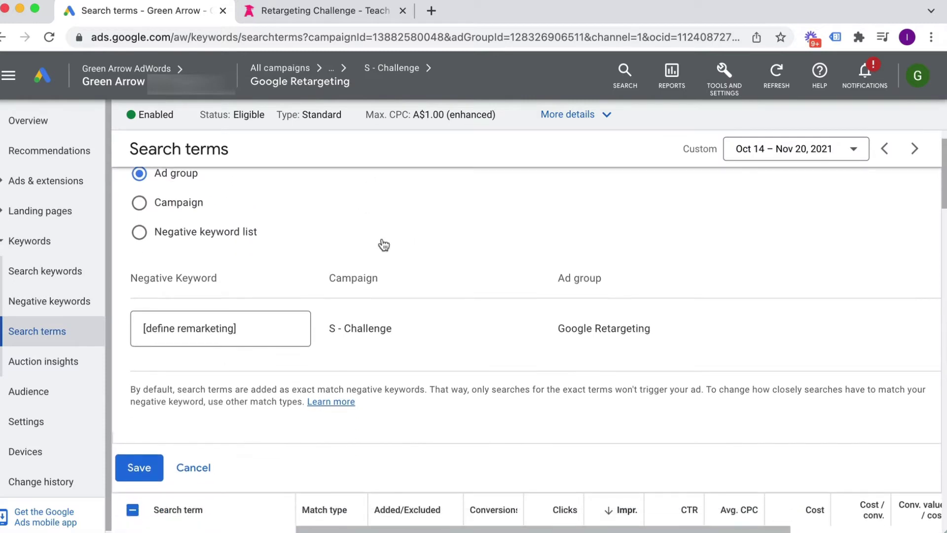
click(183, 329)
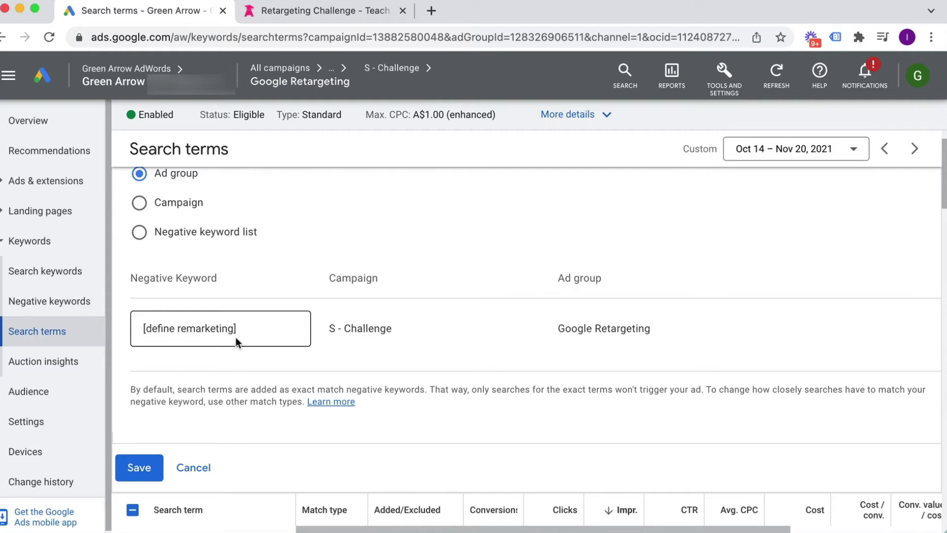
click(254, 327)
key(BackSpace)
key(BackSpace)
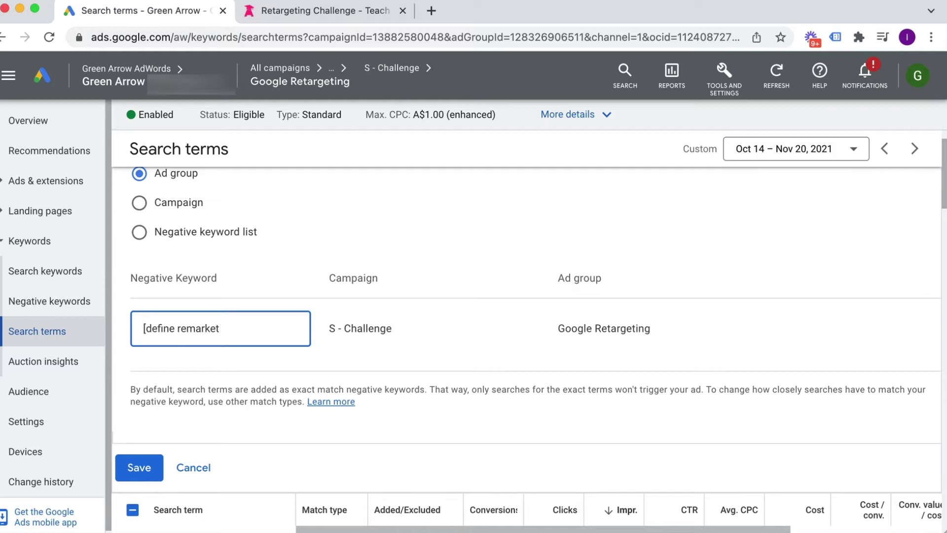
key(BackSpace)
key(BackSpace)
key(BackSpace)
key(BackSpace)
key(BackSpace)
key(BackSpace)
key(BackSpace)
click(146, 328)
key(BackSpace)
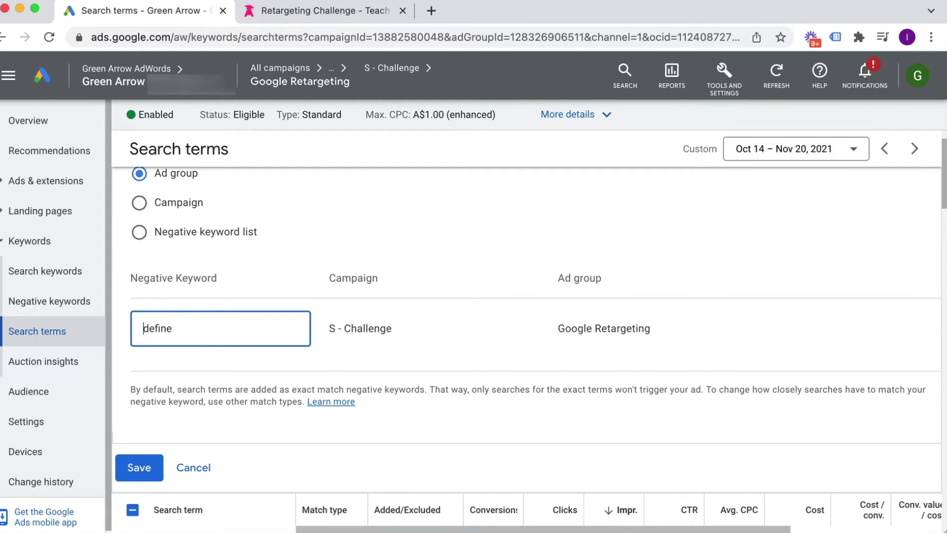
click(178, 328)
click(191, 466)
scroll(168, 356, down, 8)
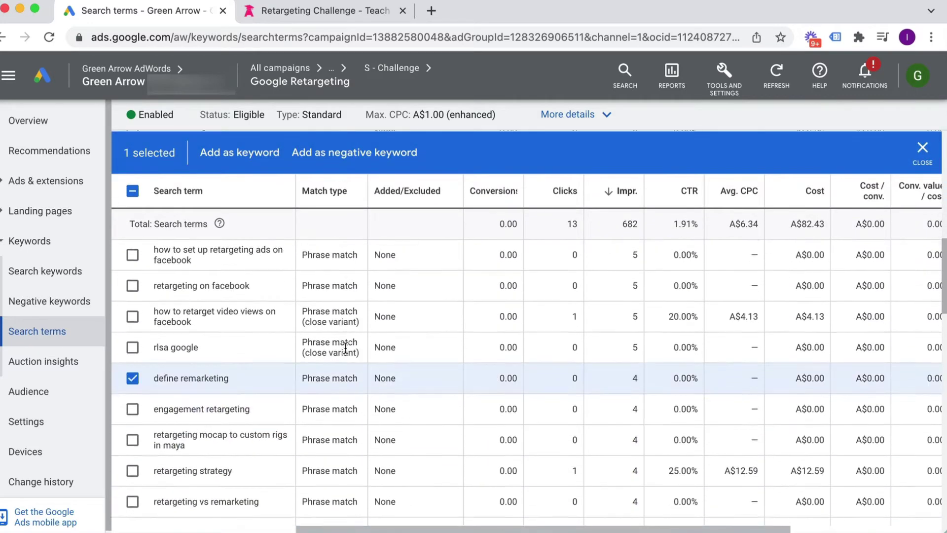
click(132, 322)
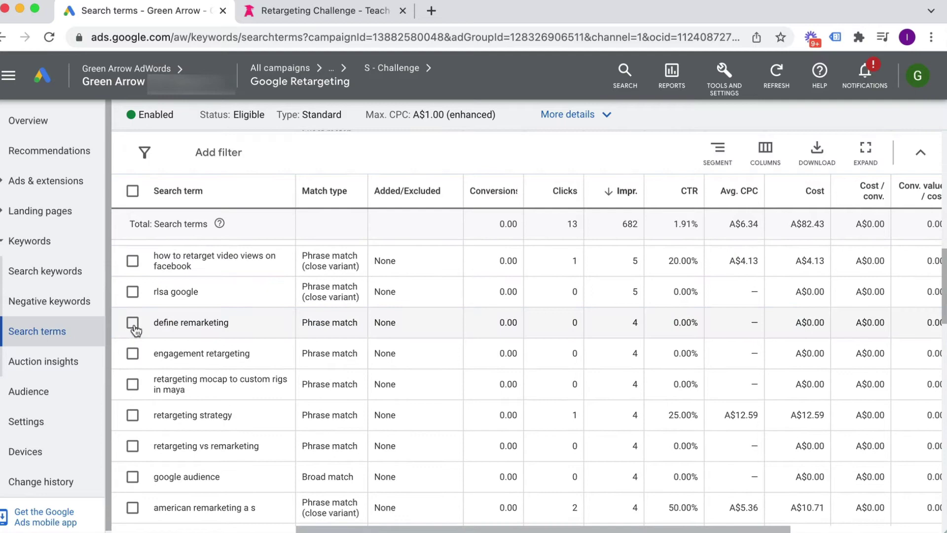
Open the ad group's negative keywords and enter "define" as a new broad match negative keyword.
click(25, 304)
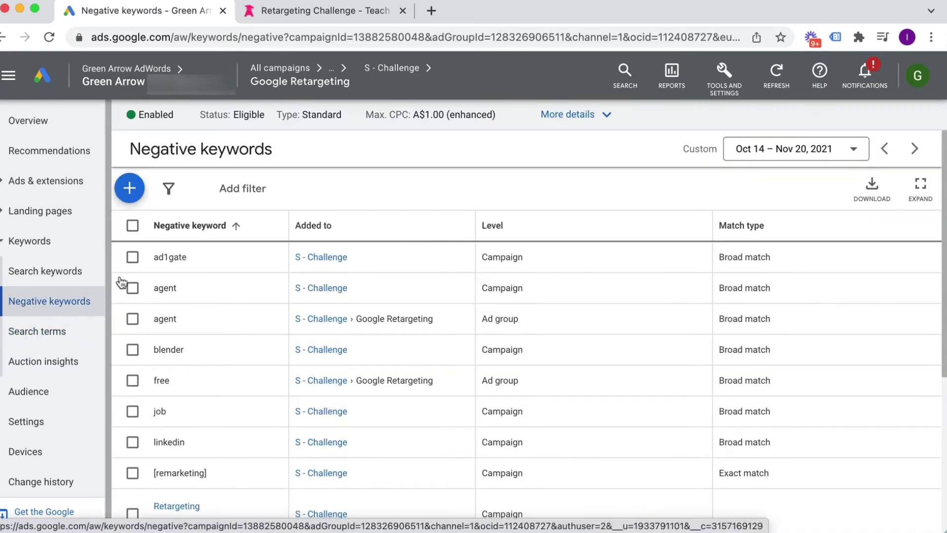
click(129, 188)
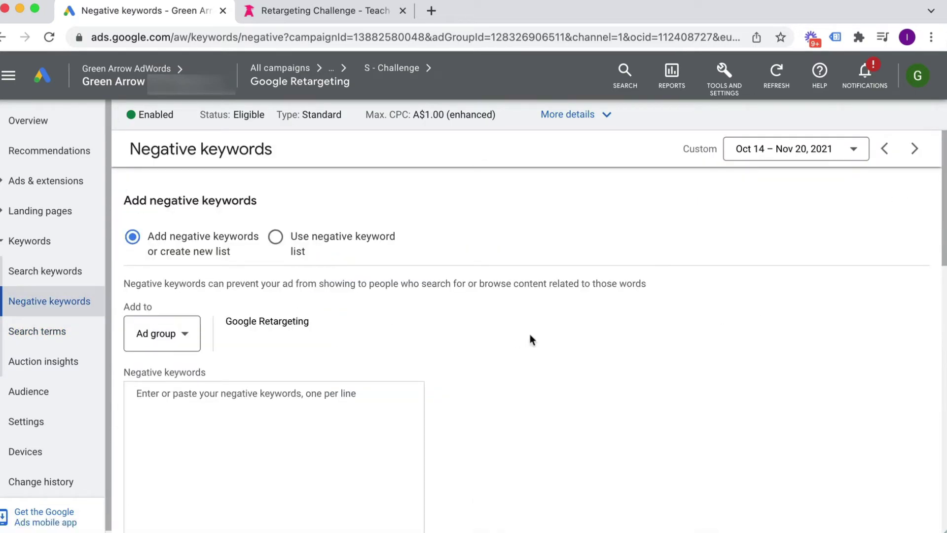
scroll(530, 334, down, 2)
click(272, 366)
text(define)
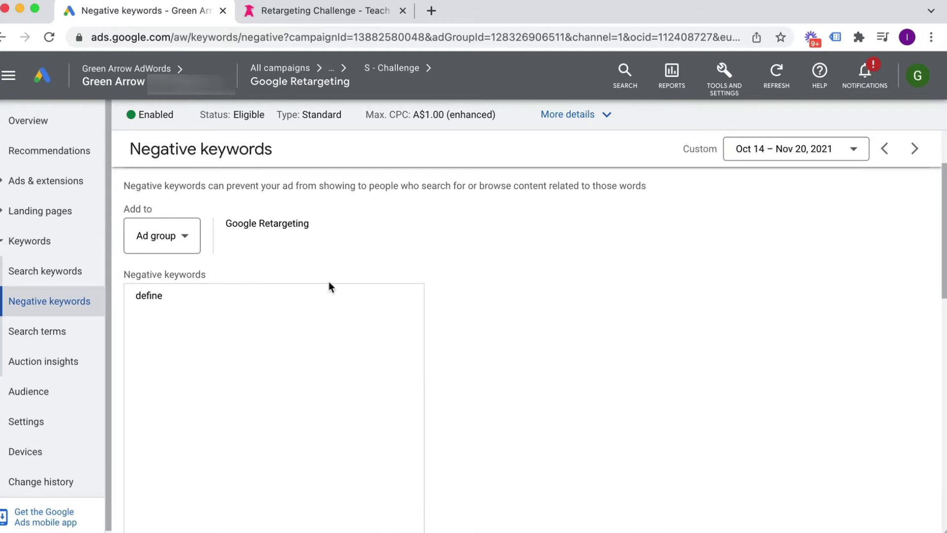
Apply the new negative keyword at campaign level to S - Challenge and save it.
click(153, 238)
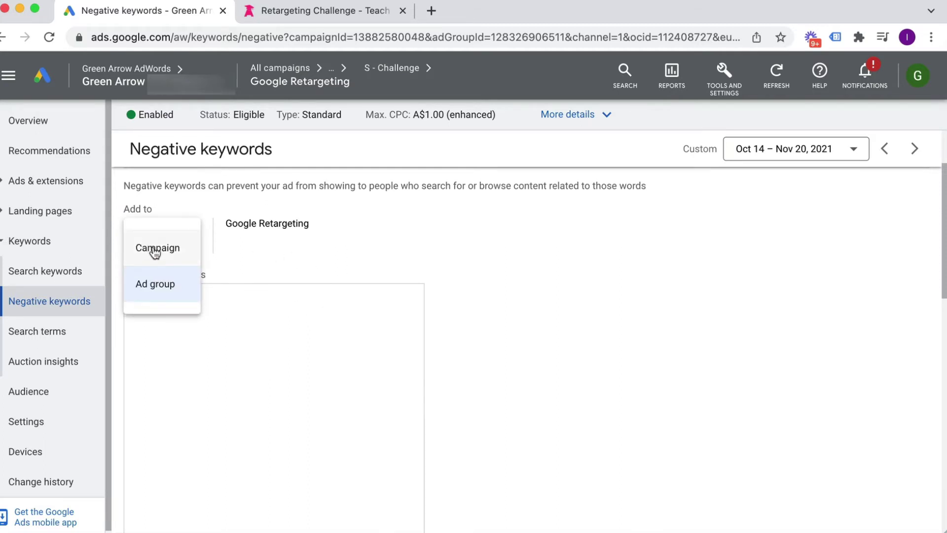
click(154, 249)
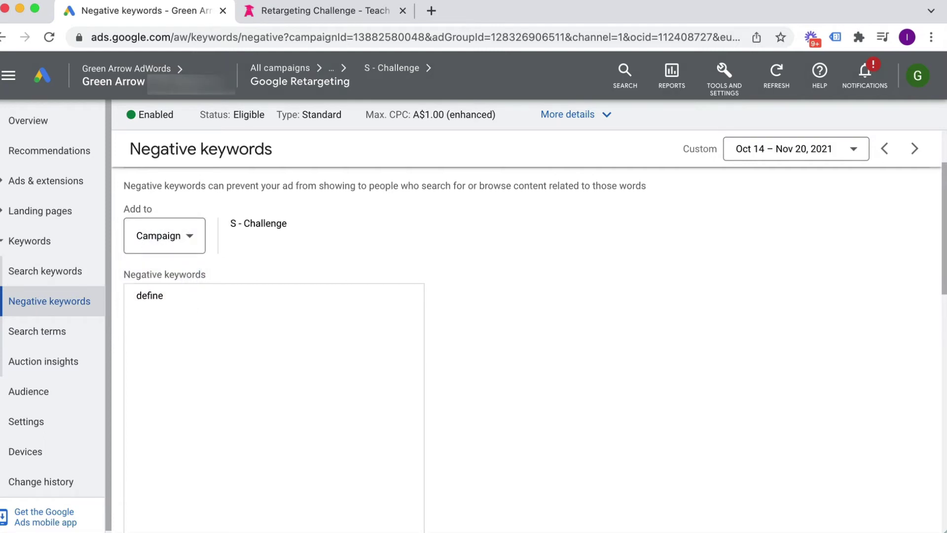
mouse_move(107, 375)
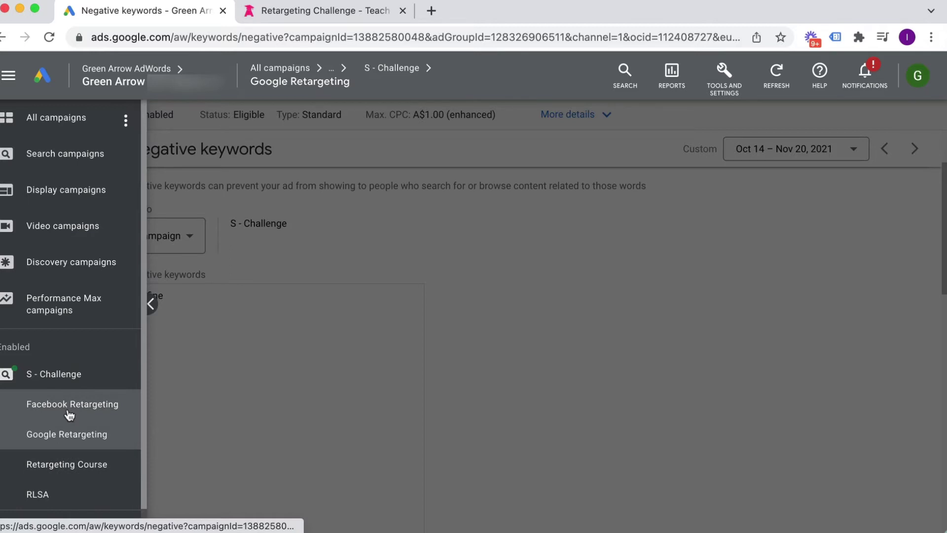
click(151, 303)
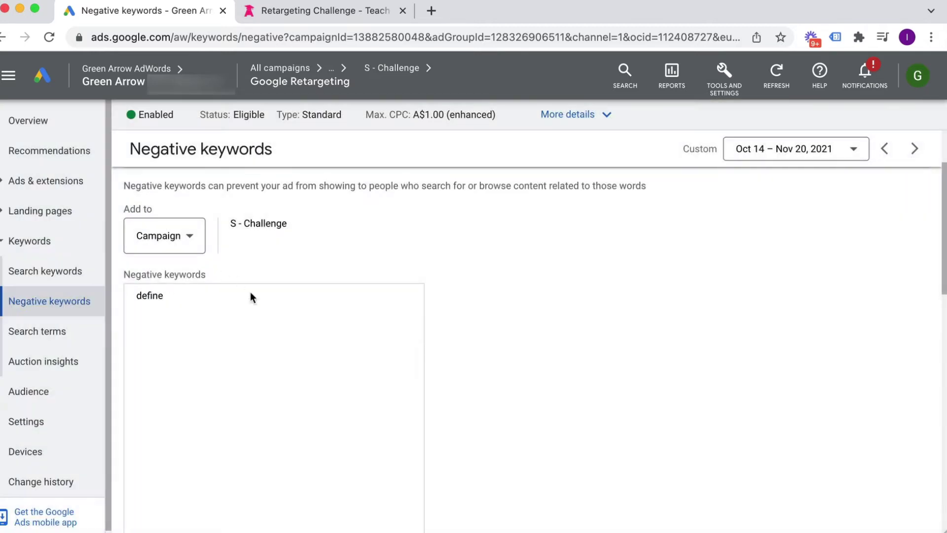
scroll(188, 333, down, 5)
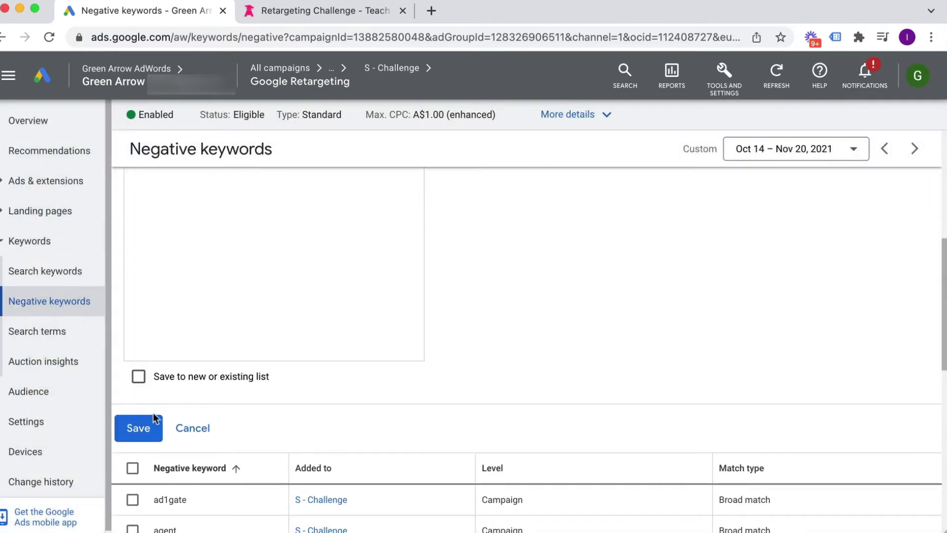
click(154, 418)
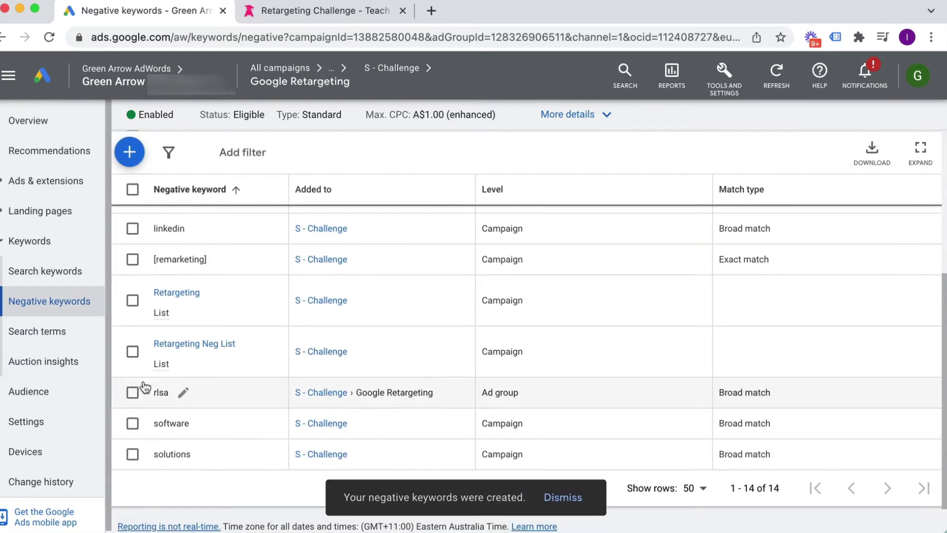
Return to the search terms report and check further terms for irrelevant words, such as "salesforce" in "salesforce retargeting".
click(38, 330)
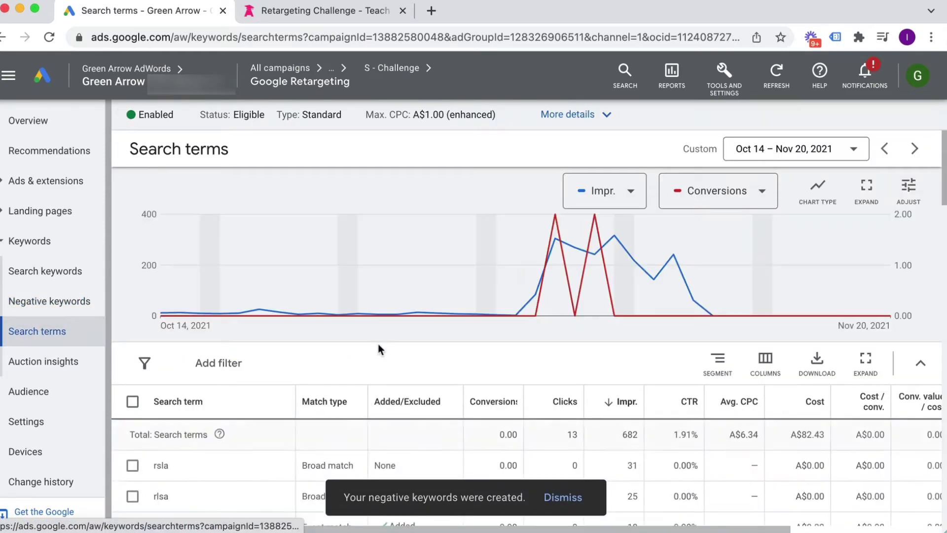
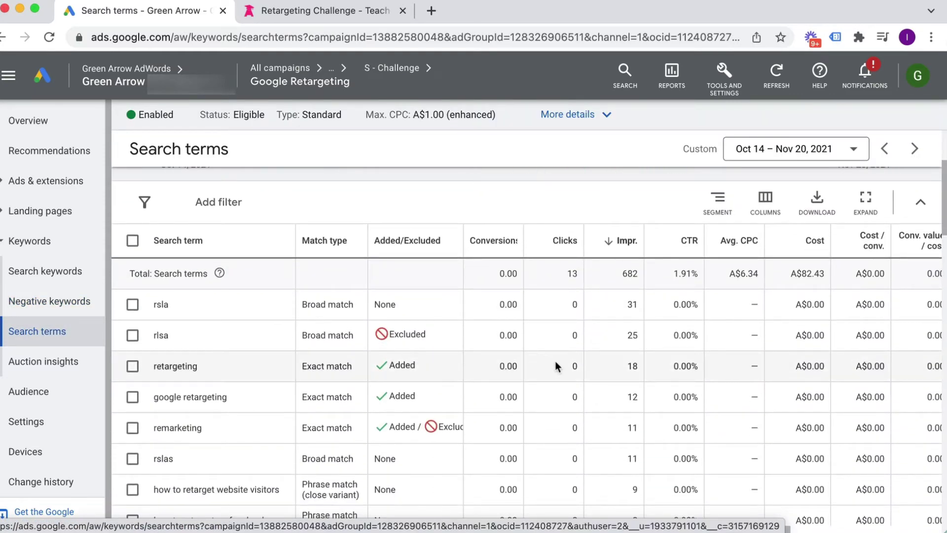
scroll(567, 365, down, 3)
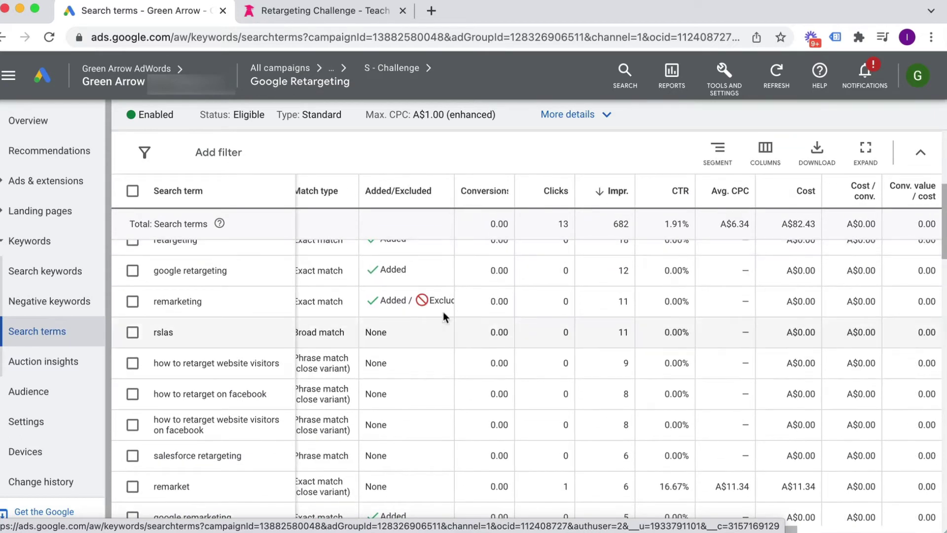
scroll(623, 377, down, 2)
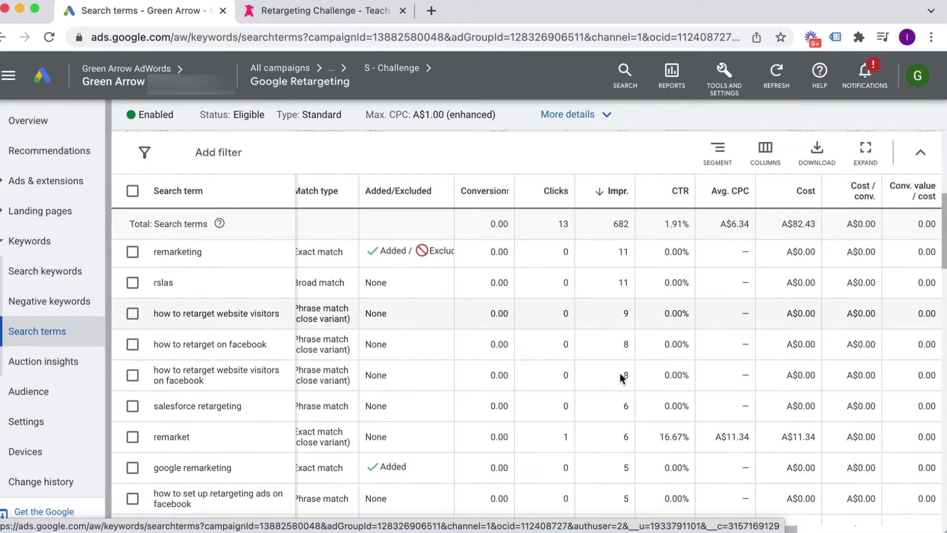
double_click(185, 369)
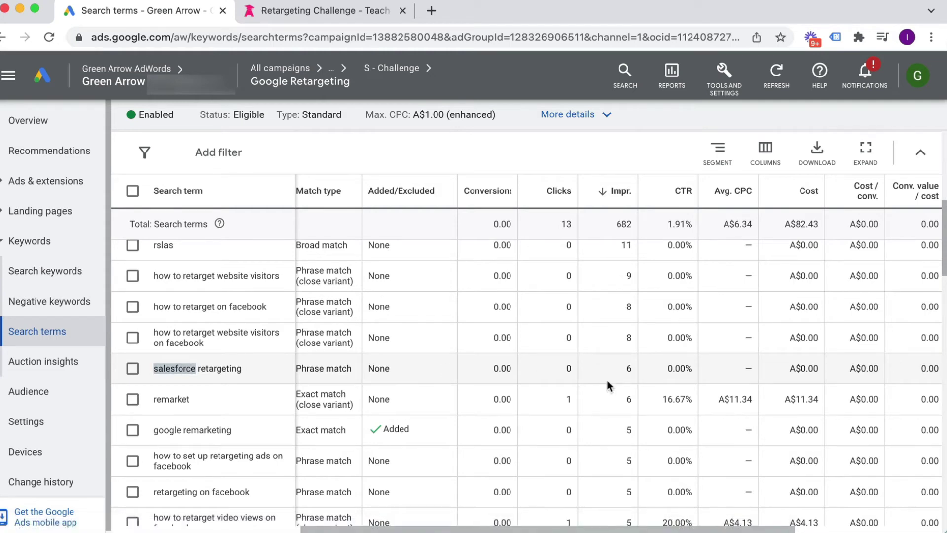
Check the remaining search terms of the Google Retargeting ad group for irrelevant queries, and sort the report by conversions.
scroll(606, 380, down, 2)
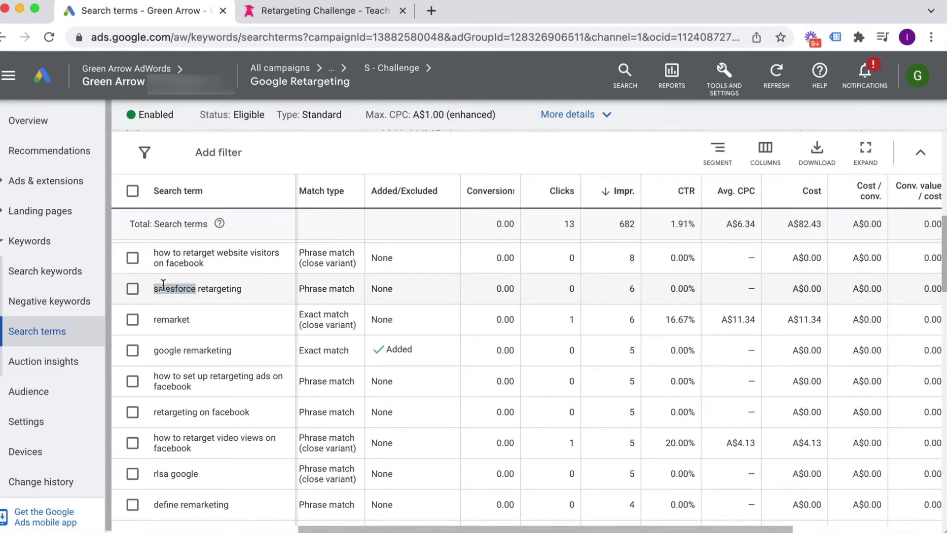
click(162, 285)
scroll(646, 398, down, 4)
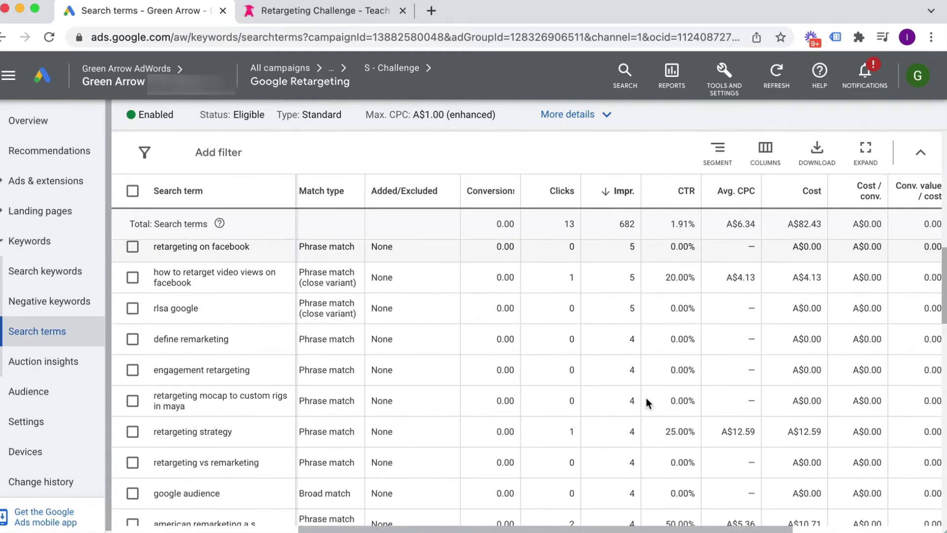
scroll(646, 400, up, 6)
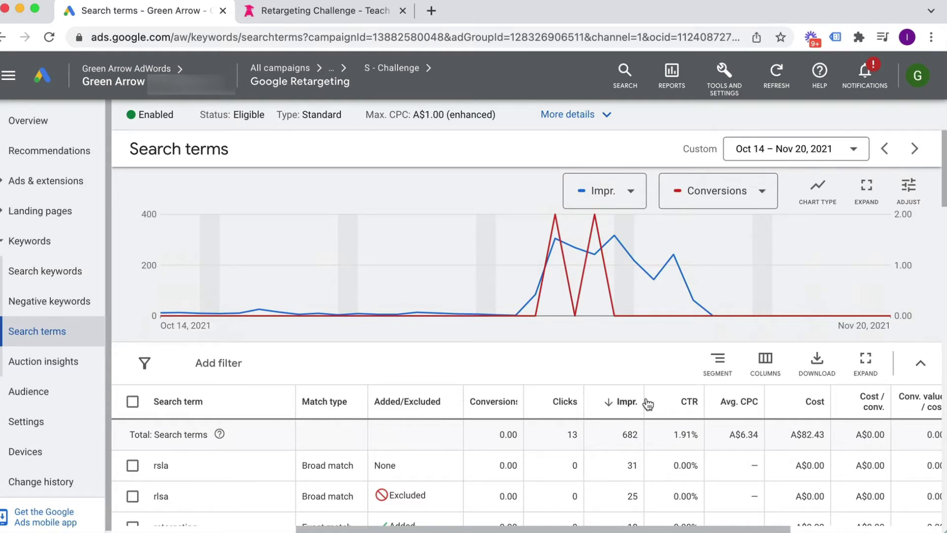
scroll(647, 404, down, 2)
click(507, 328)
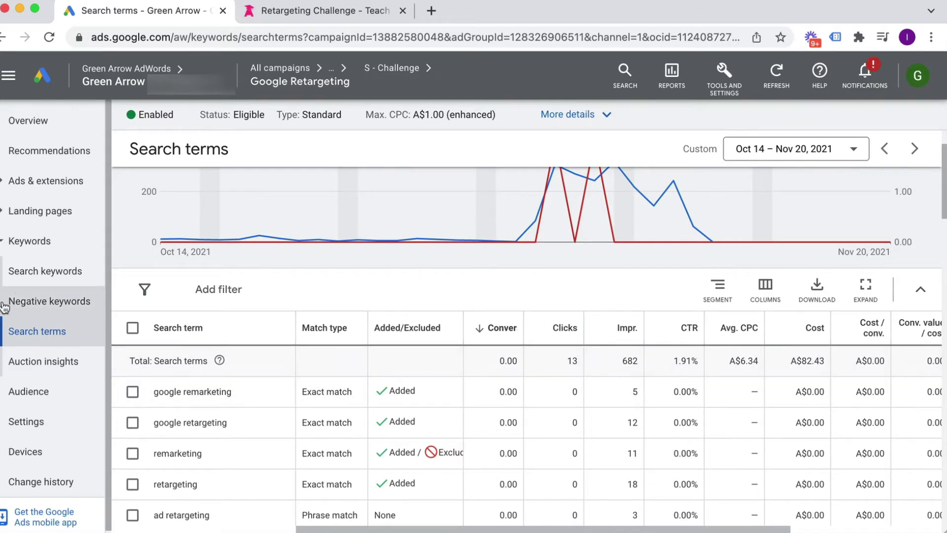
Open the search terms report for the whole S - Challenge campaign and review its terms and conversion totals.
mouse_move(4, 305)
click(49, 374)
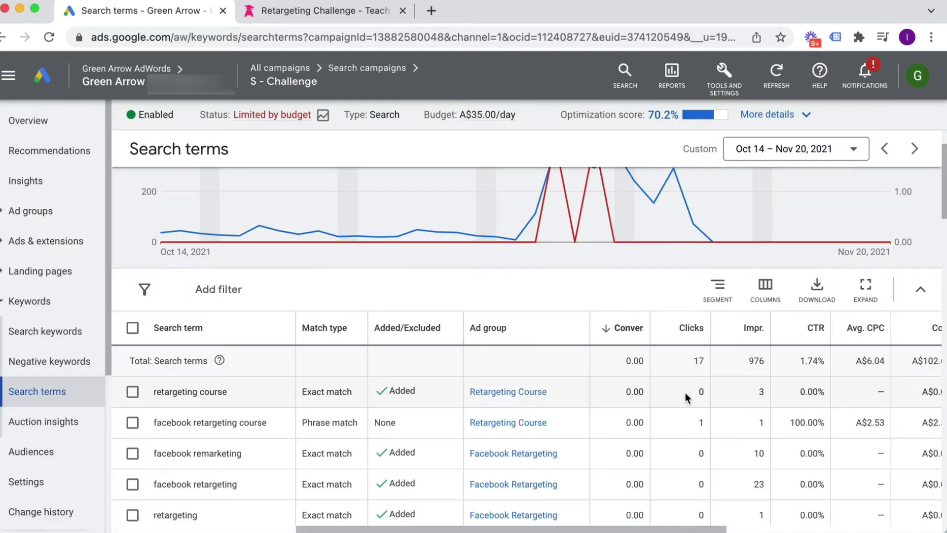
scroll(685, 393, down, 10)
scroll(685, 392, up, 15)
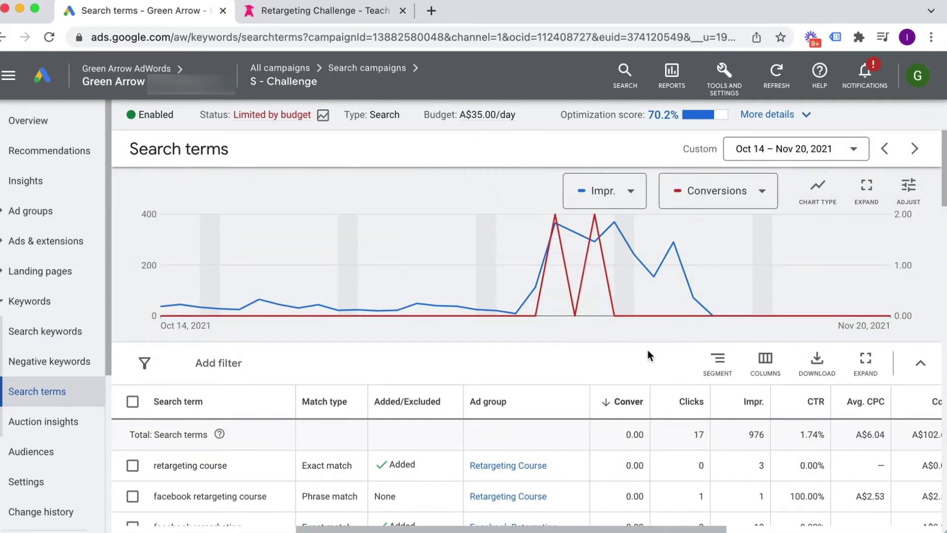
scroll(647, 350, down, 20)
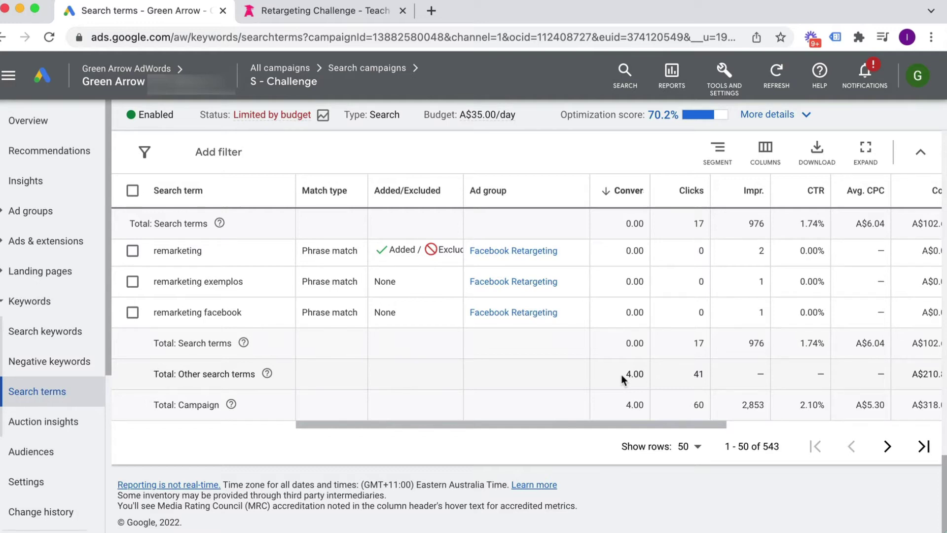
scroll(618, 315, up, 20)
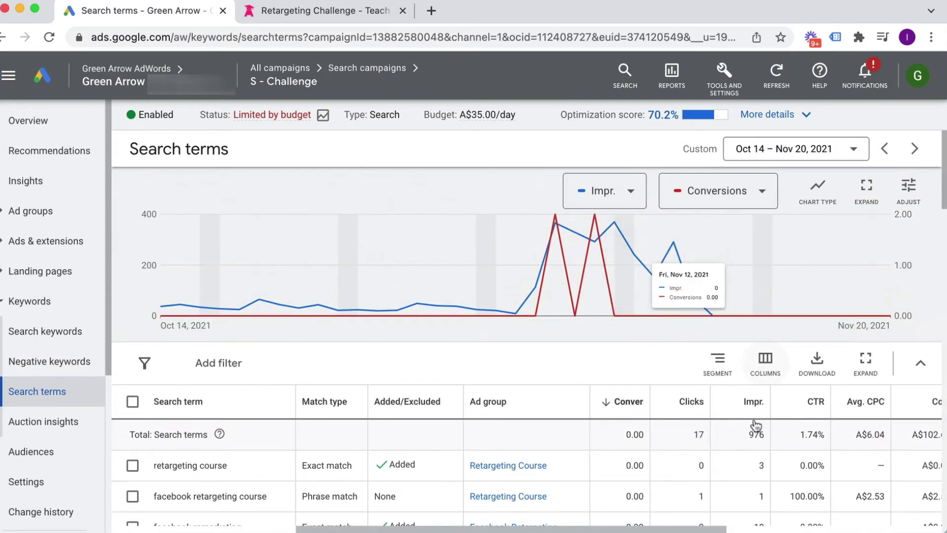
Sort the campaign's search terms by impressions and locate the term "rlsa" among the highest ones.
click(742, 401)
scroll(570, 348, down, 4)
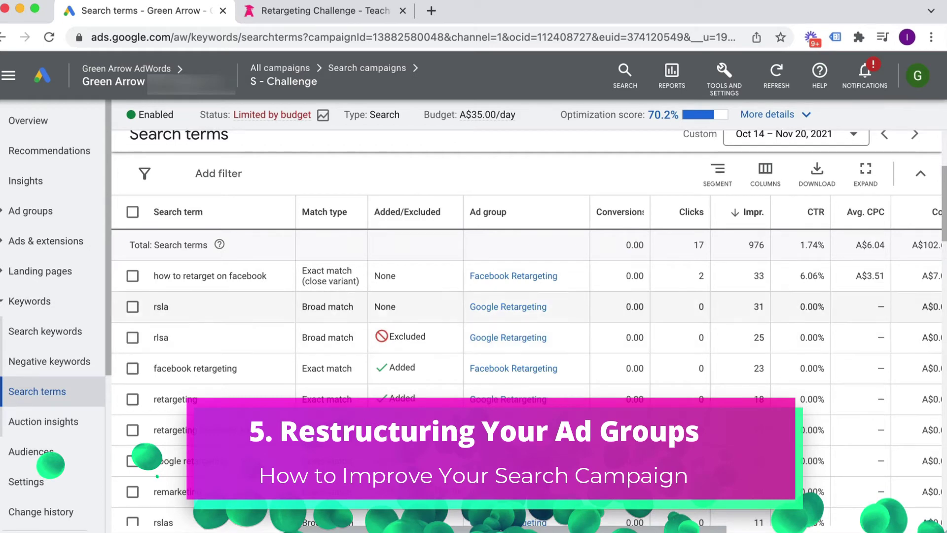
double_click(162, 337)
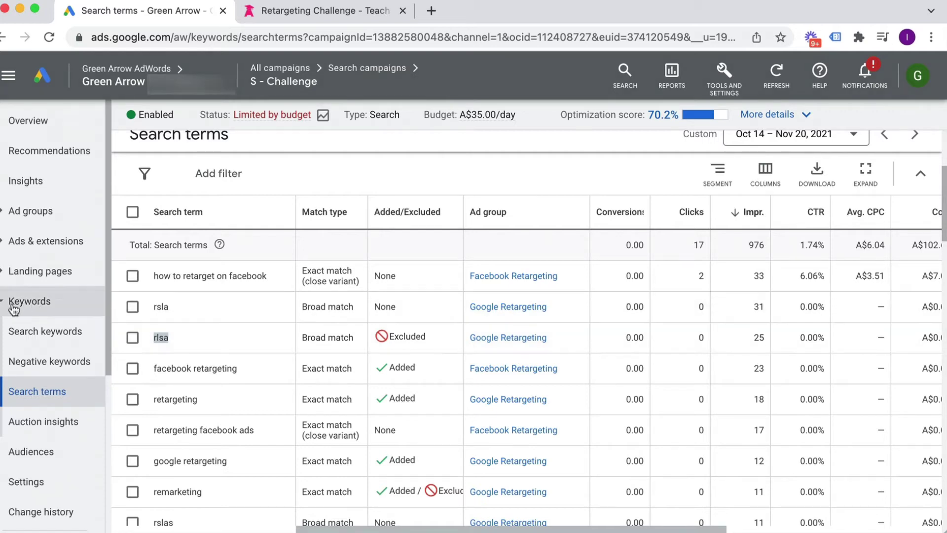
Open the search terms report of the RLSA ad group to check which queries it receives.
mouse_move(1, 306)
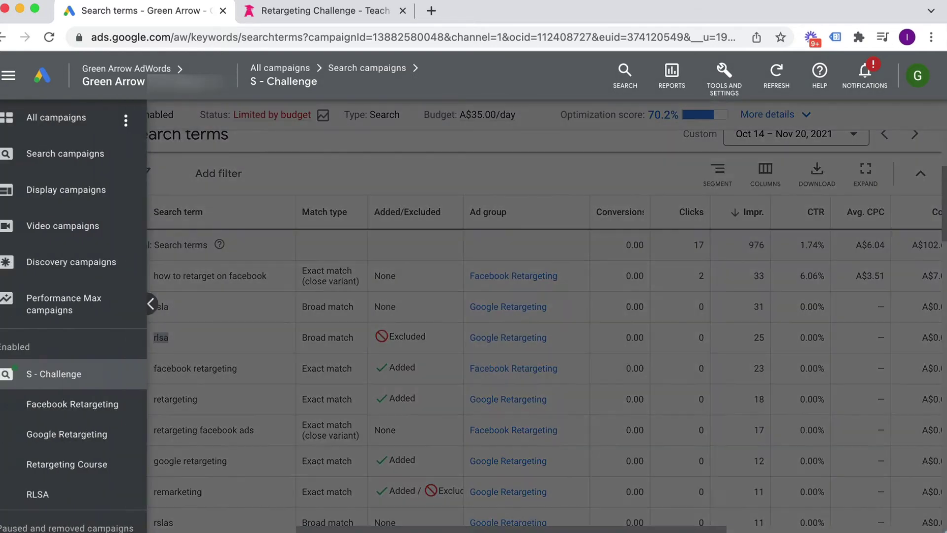
click(42, 492)
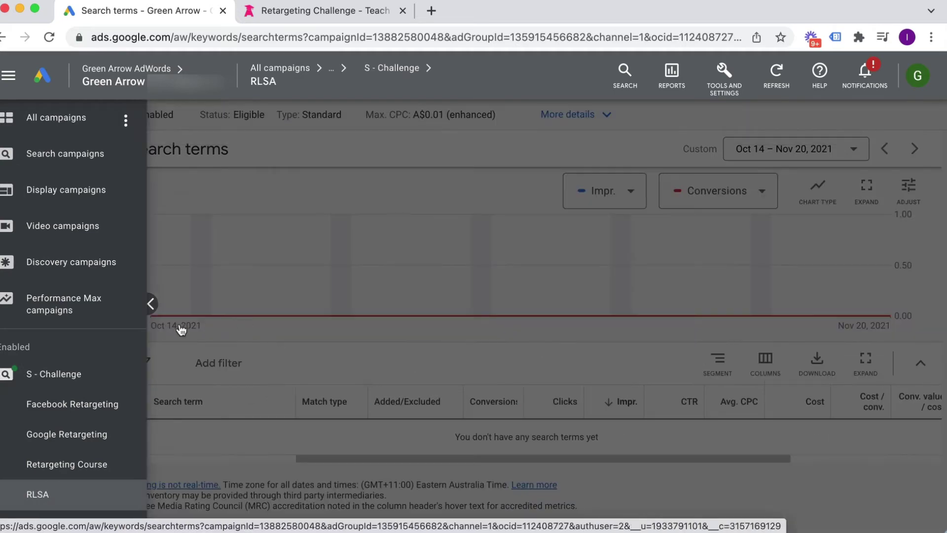
click(150, 304)
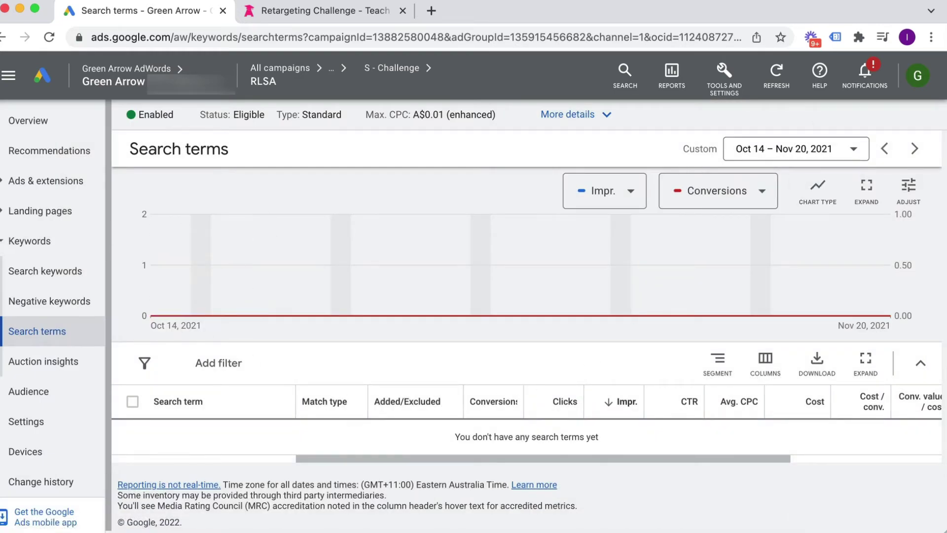
Return to the S - Challenge campaign's search terms and check which ad group the "rsla" and "rlsa" queries go to.
mouse_move(5, 315)
click(35, 373)
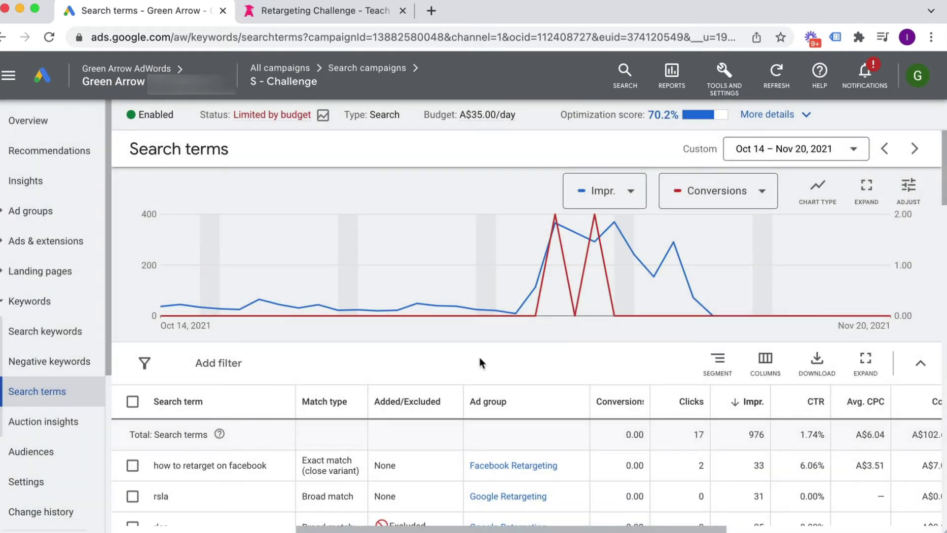
scroll(481, 364, down, 2)
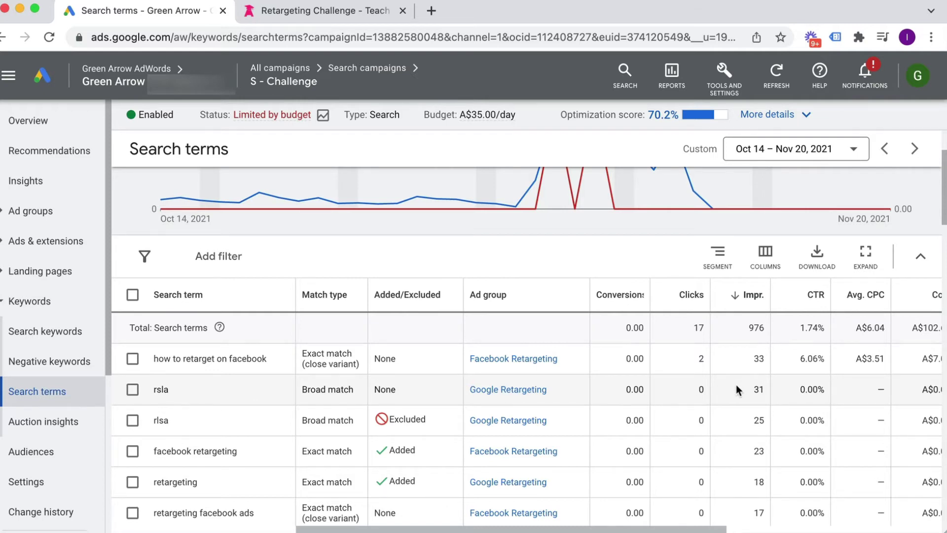
scroll(734, 395, down, 3)
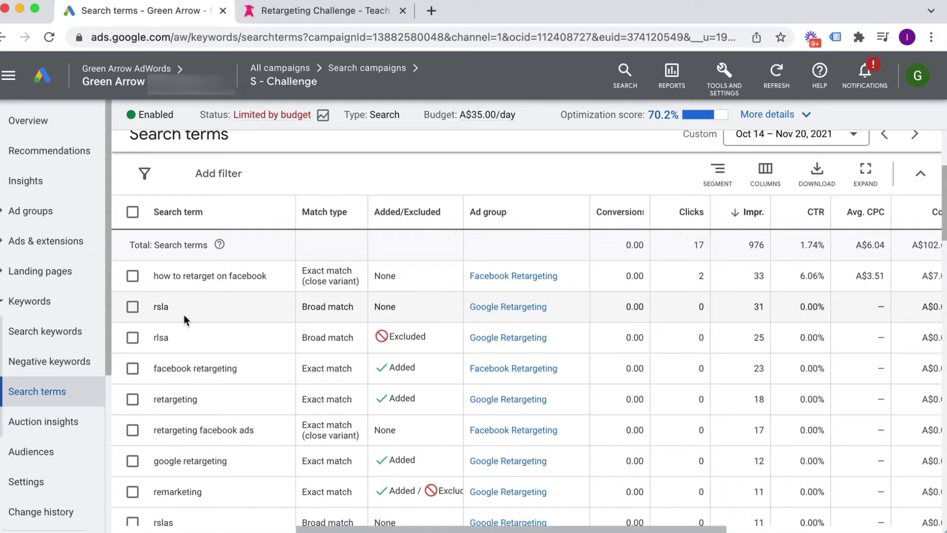
double_click(169, 336)
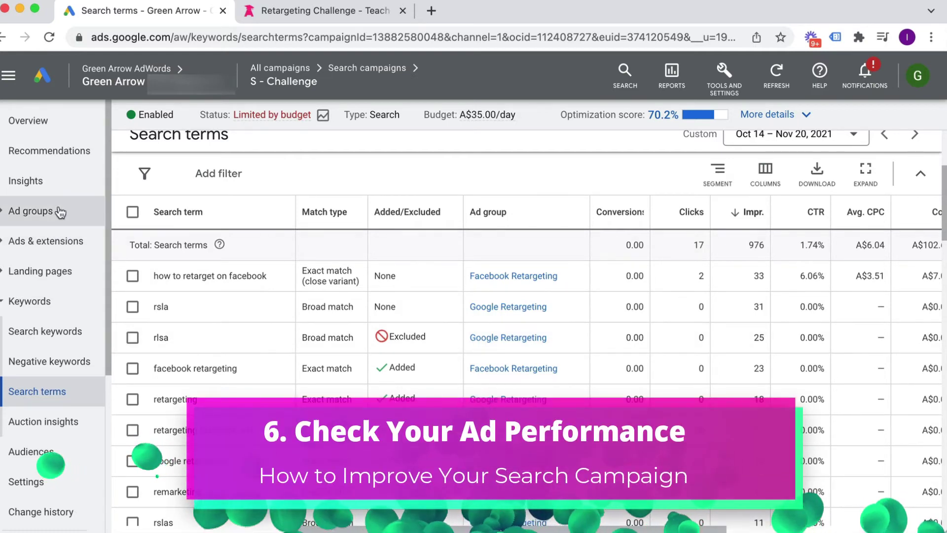
Open the Google Retargeting ad group from the campaign's ad groups and show its ads.
click(42, 211)
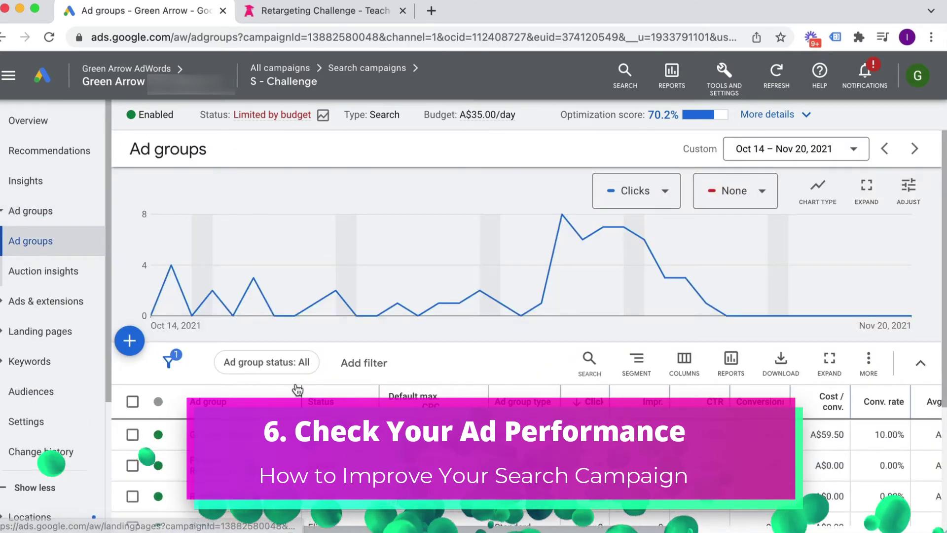
scroll(295, 380, down, 2)
click(225, 343)
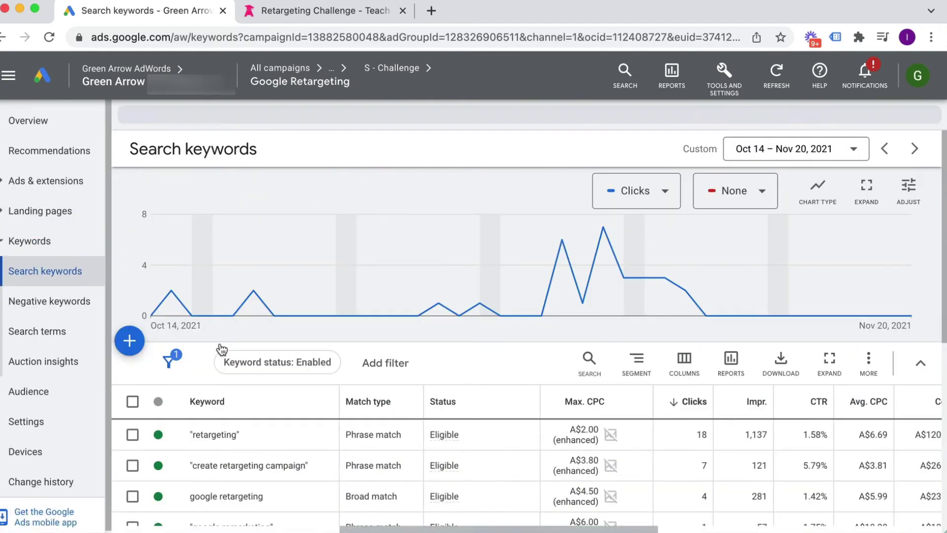
click(55, 180)
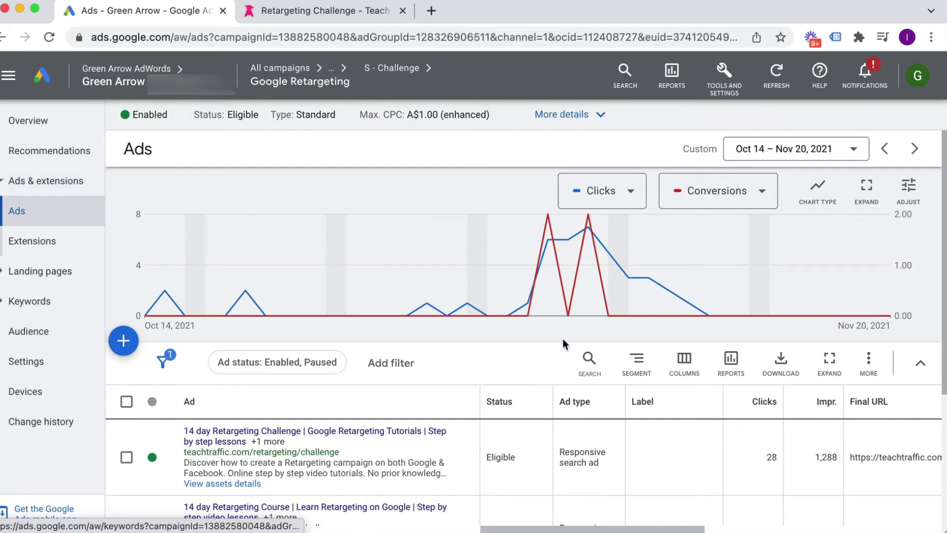
Compare the two responsive search ads by clicks, impressions, CTR, cost, conversions and conversion rate.
scroll(563, 340, down, 3)
scroll(562, 338, down, 1)
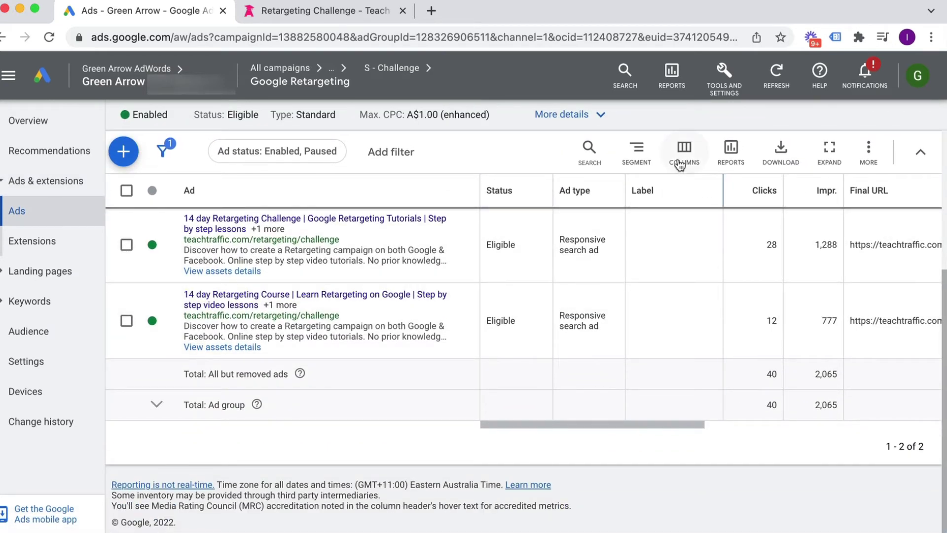
scroll(661, 326, right, 5)
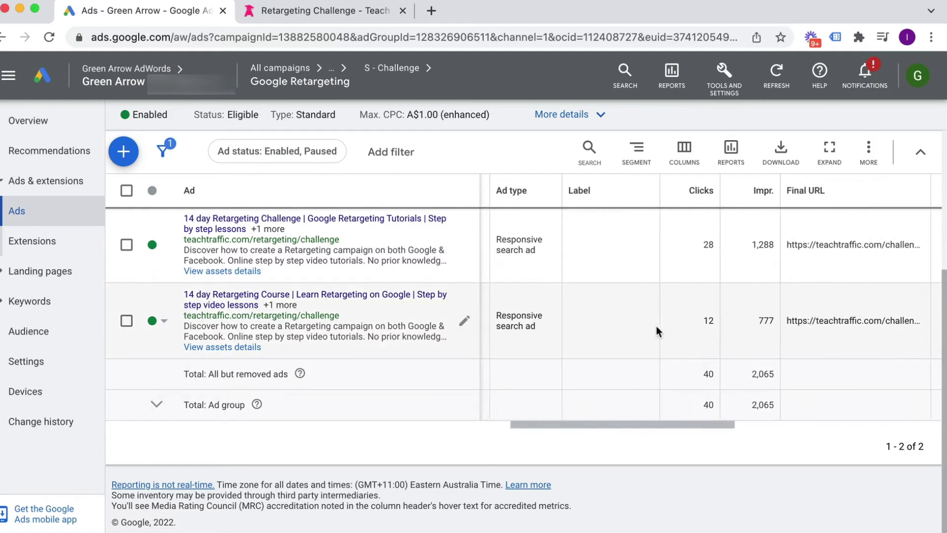
scroll(654, 325, left, 3)
scroll(655, 325, right, 5)
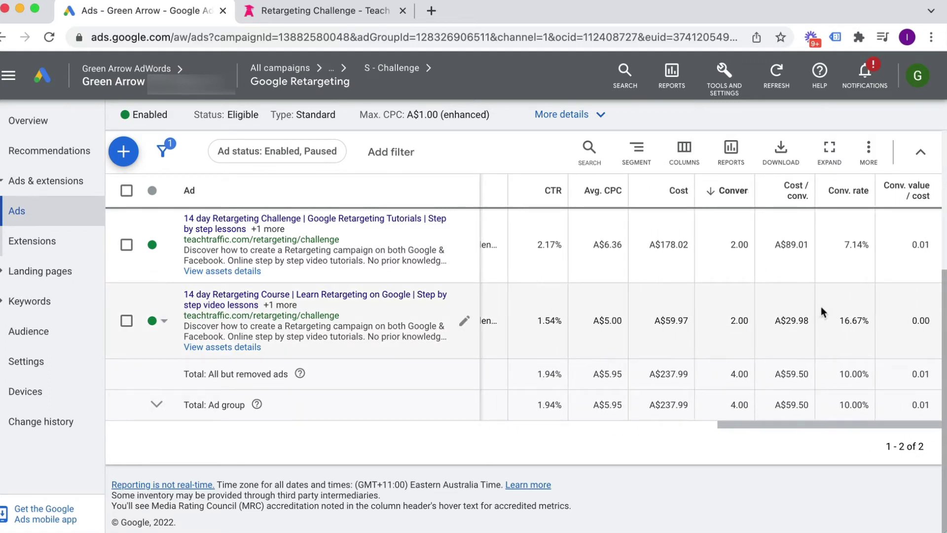
scroll(768, 259, left, 3)
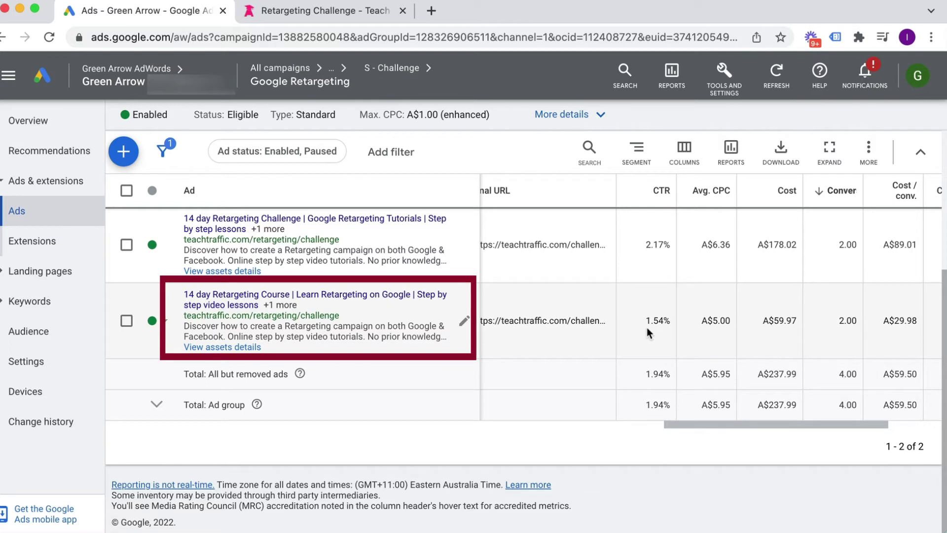
Examine the "14 day Retargeting Course" ad's figures from clicks and impressions through CTR and cost to conversion rate.
scroll(646, 327, left, 5)
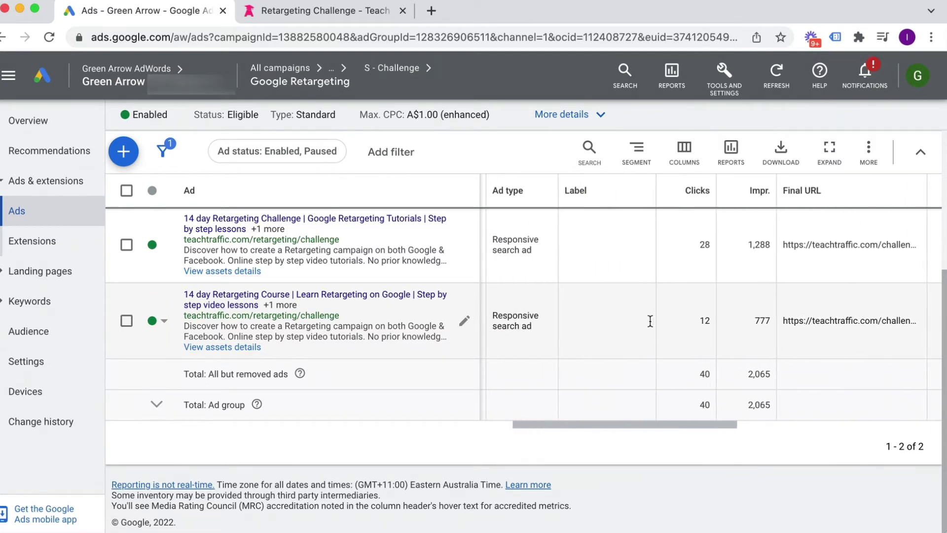
scroll(650, 321, right, 1)
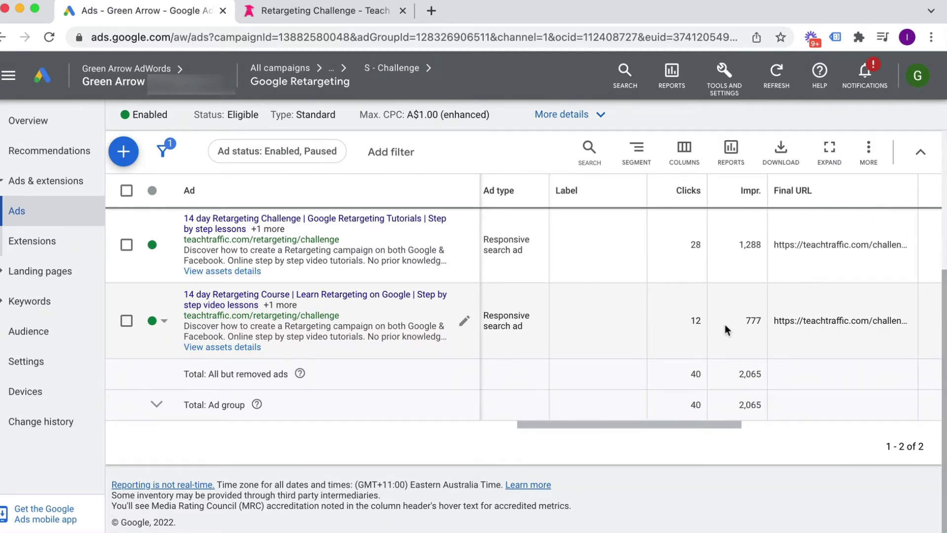
scroll(724, 325, right, 3)
scroll(718, 318, right, 3)
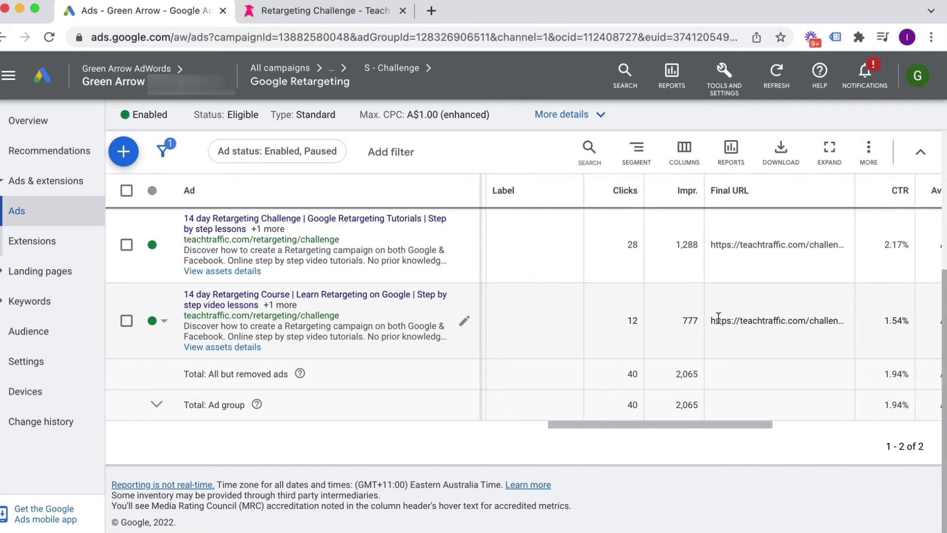
scroll(718, 318, right, 3)
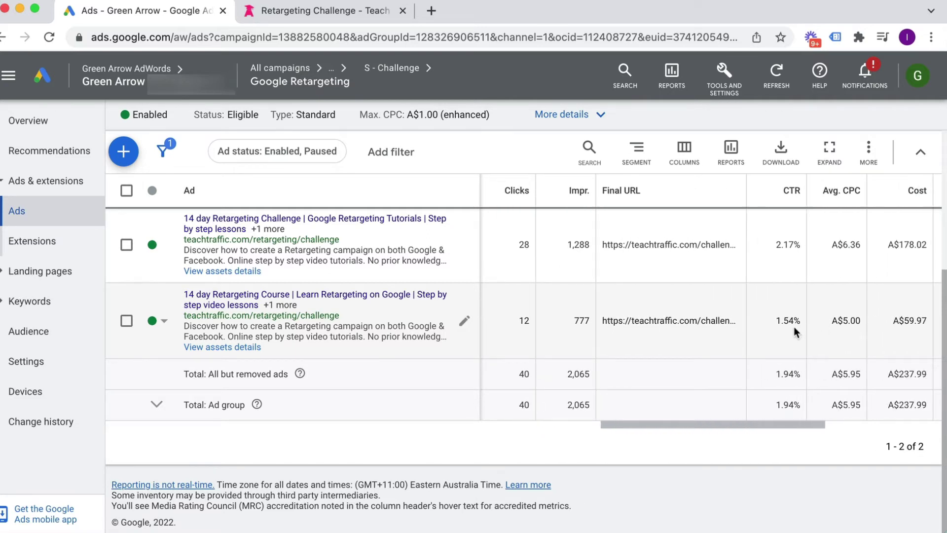
scroll(794, 327, right, 5)
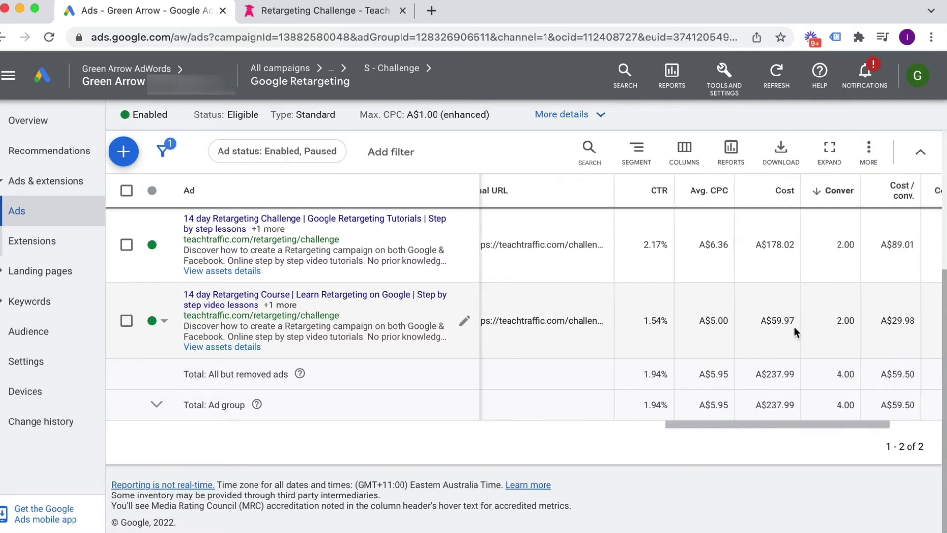
scroll(794, 326, right, 3)
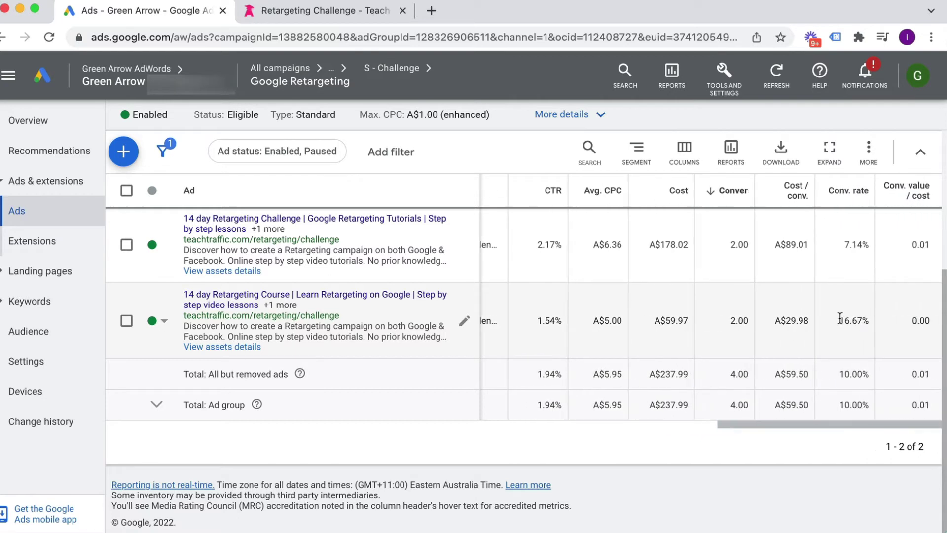
drag(838, 320, 859, 319)
Weigh both ads' impressions and clicks against their cost per conversion and conversion rate once more.
scroll(760, 304, left, 10)
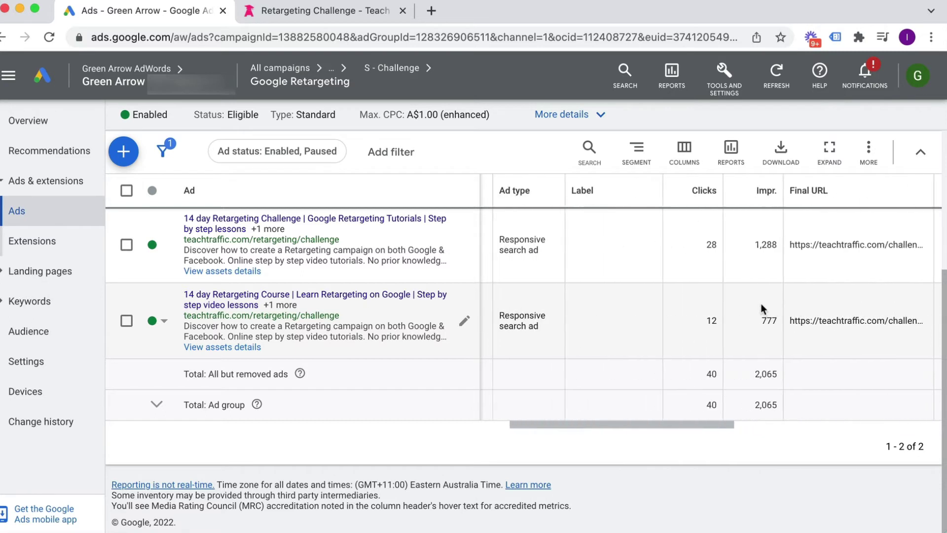
scroll(737, 288, right, 3)
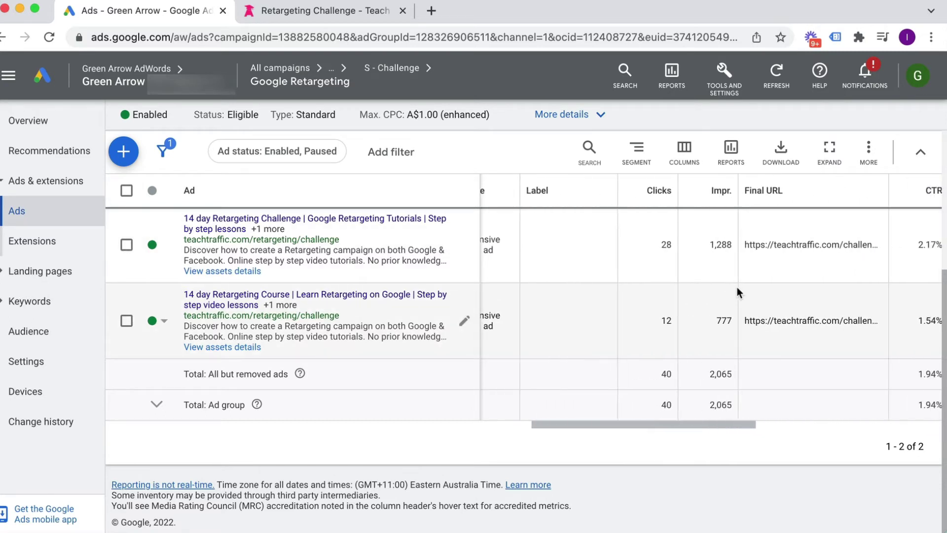
scroll(736, 292, right, 10)
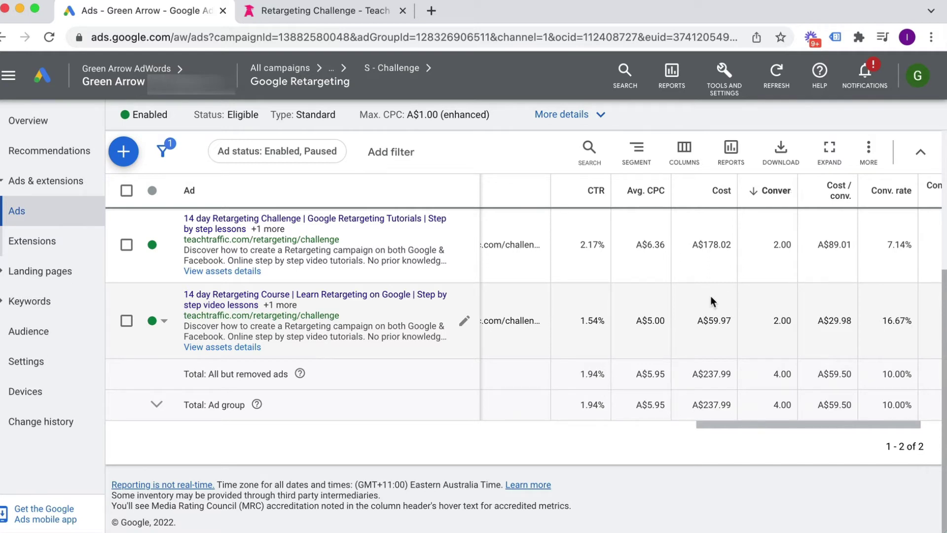
scroll(670, 294, left, 12)
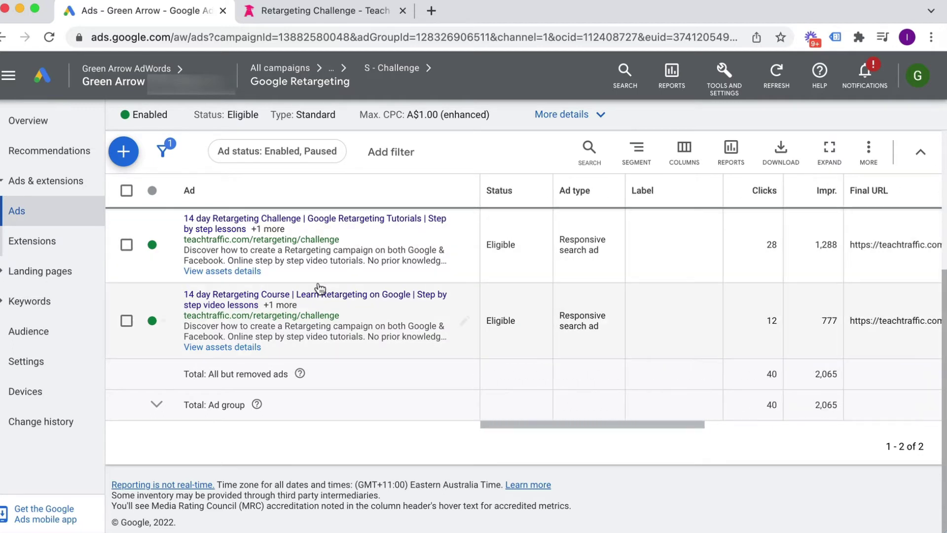
Open the Google Retargeting ad group's search keywords and check their statuses for bids below the first page estimate.
click(44, 300)
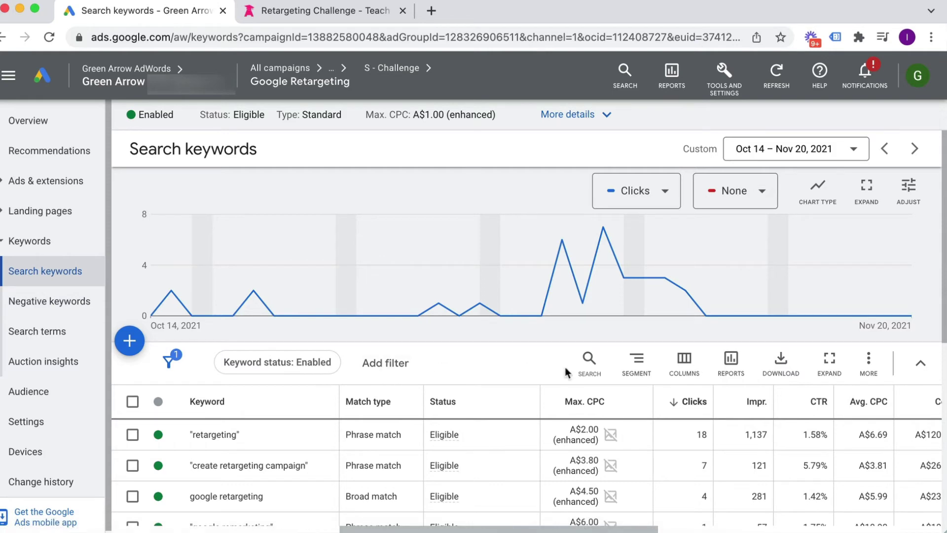
scroll(573, 367, down, 3)
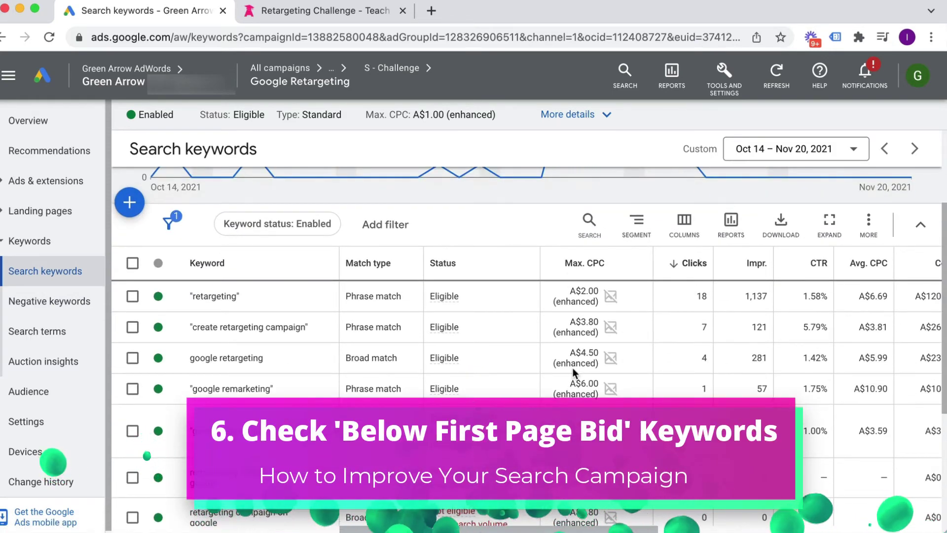
scroll(693, 389, down, 4)
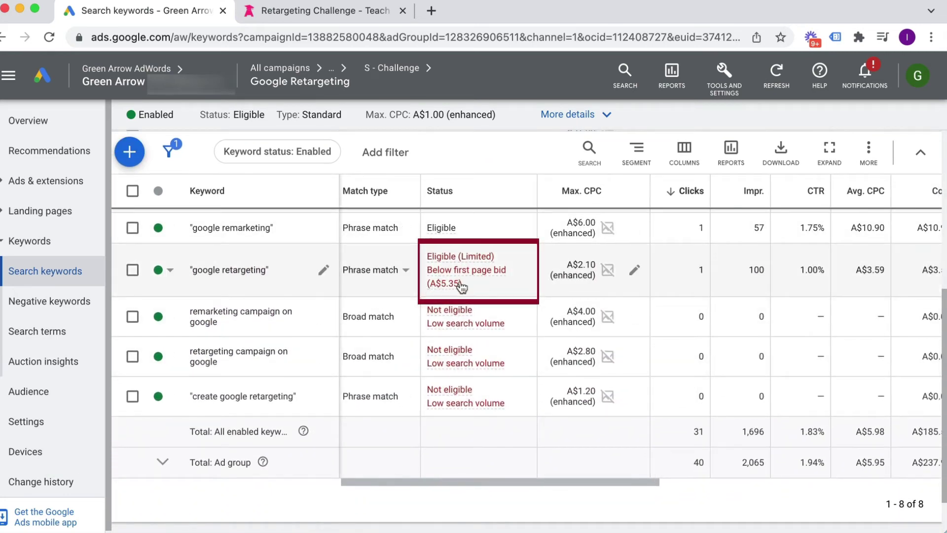
scroll(604, 304, up, 5)
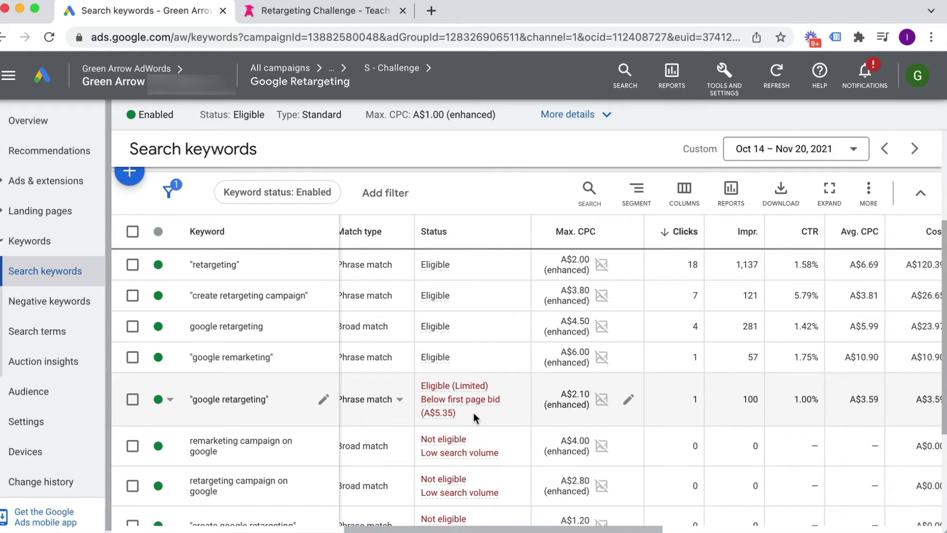
mouse_move(473, 412)
scroll(721, 406, left, 1)
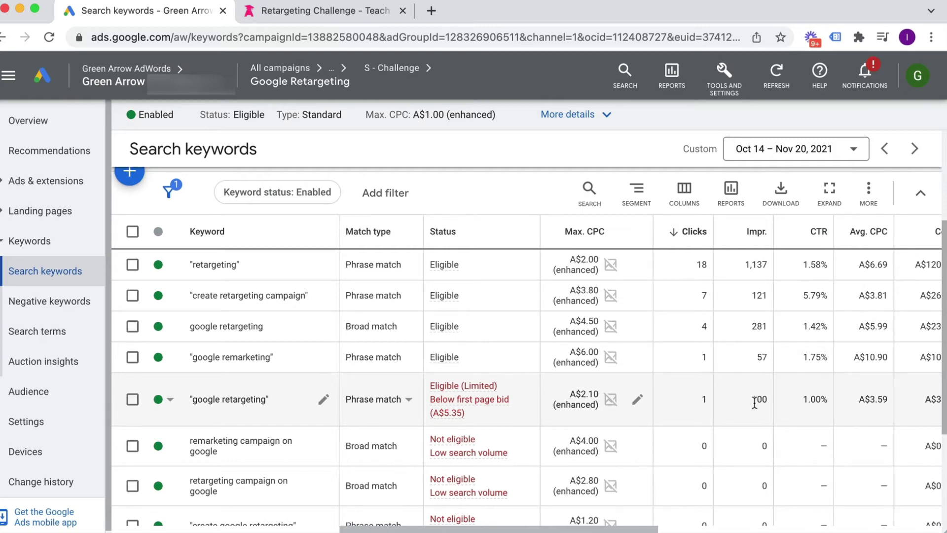
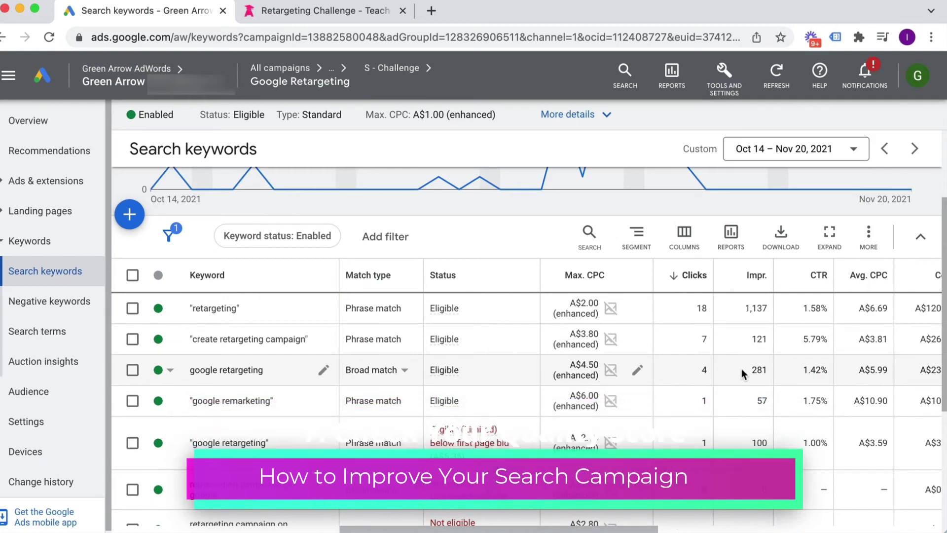
Add the Quality Score column to the keywords table and check each keyword's score.
scroll(741, 369, left, 10)
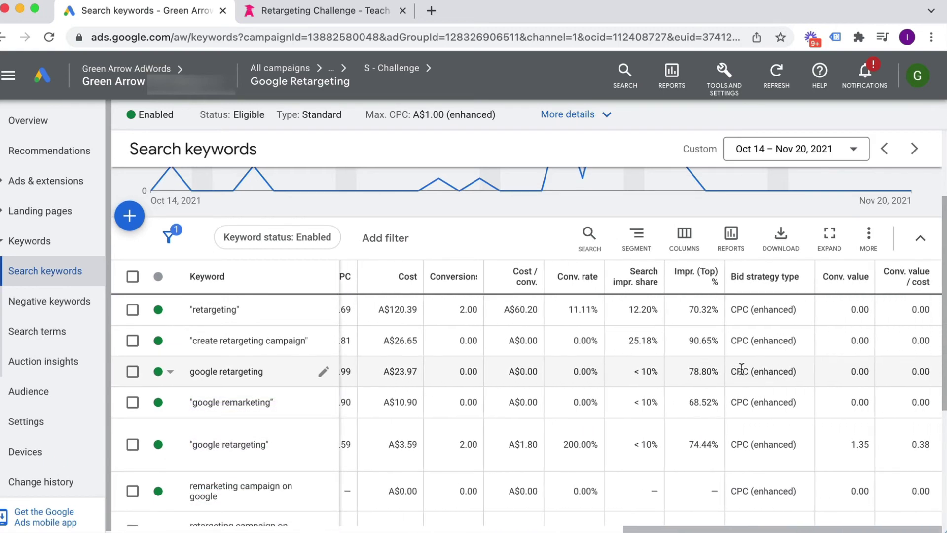
click(683, 235)
click(691, 285)
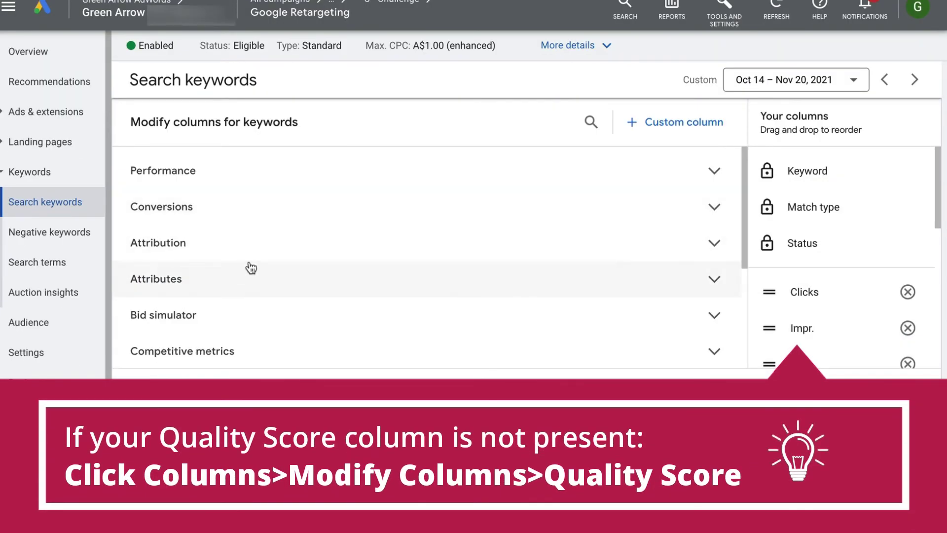
scroll(250, 267, down, 4)
click(178, 290)
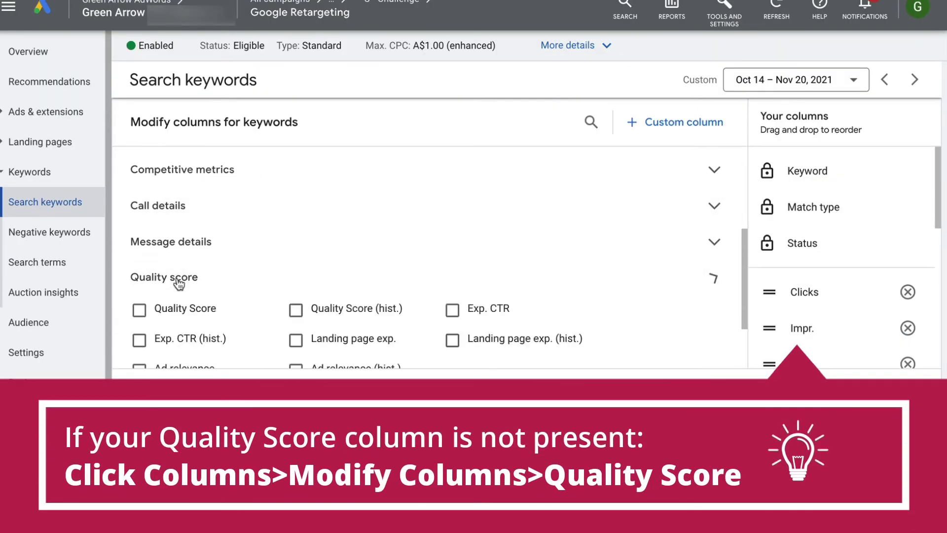
click(188, 312)
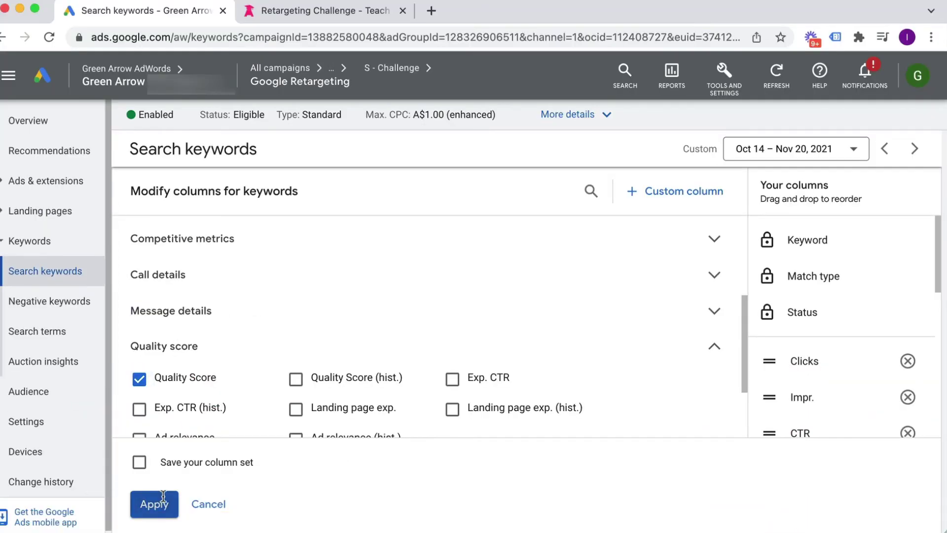
click(152, 433)
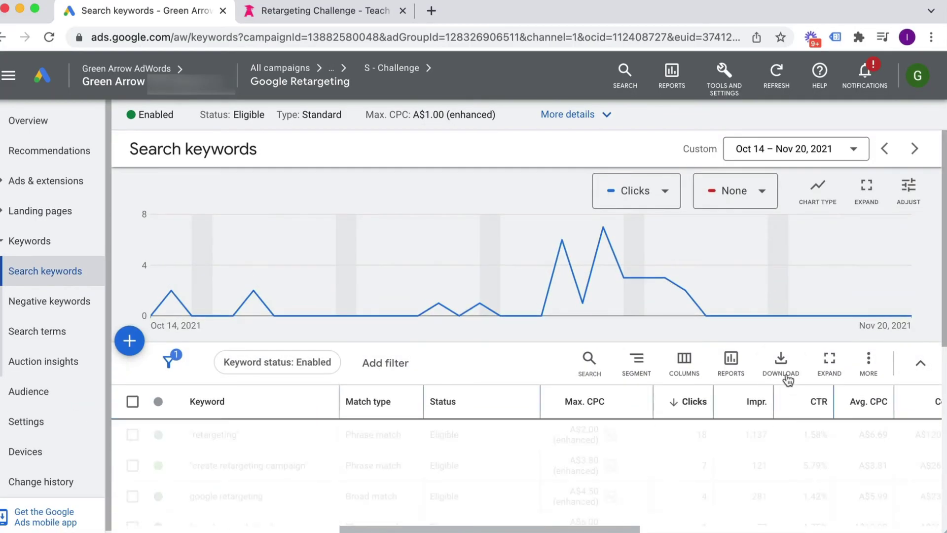
scroll(777, 339, down, 4)
scroll(777, 340, right, 3)
scroll(778, 343, right, 5)
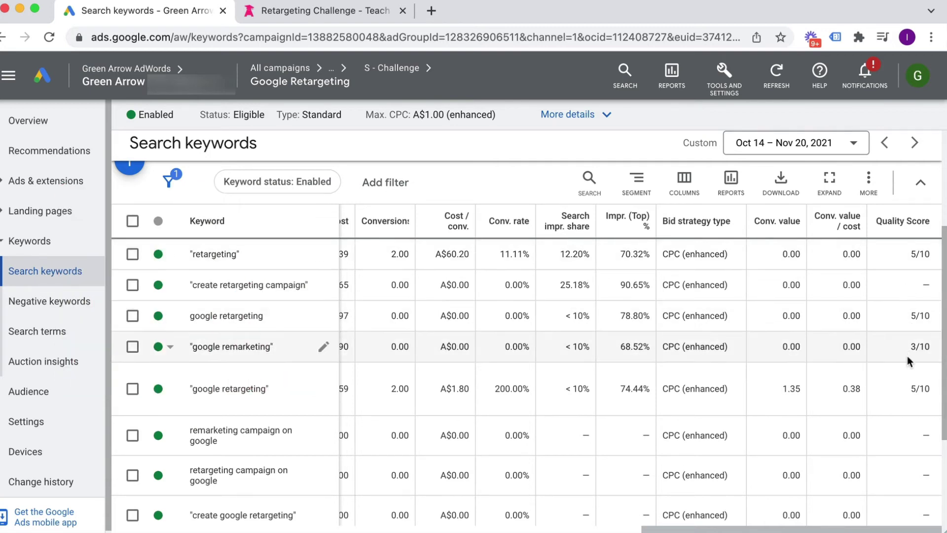
Add the Exp. CTR, Landing page exp. and Ad relevance columns to the keywords table and compare the keywords' ratings.
click(684, 180)
click(691, 229)
scroll(434, 299, down, 5)
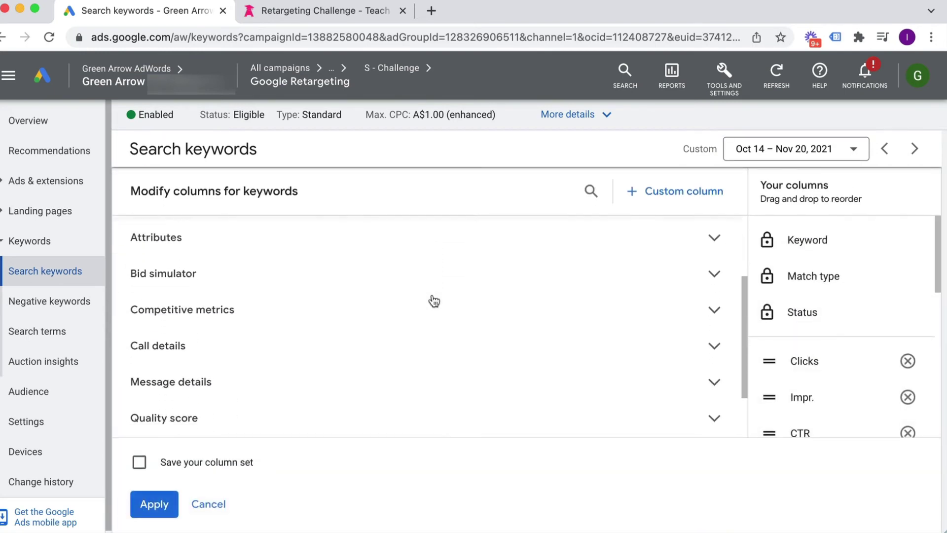
click(234, 345)
scroll(457, 350, down, 2)
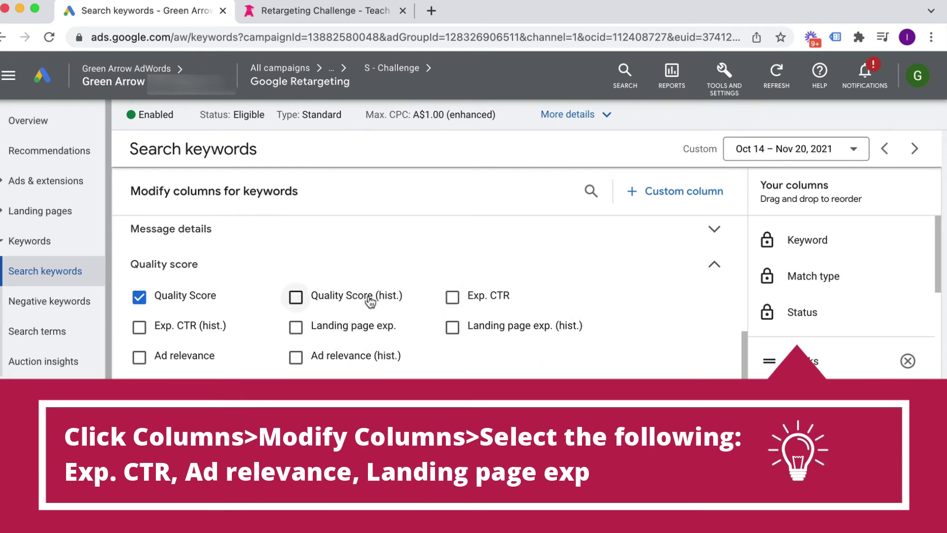
click(450, 297)
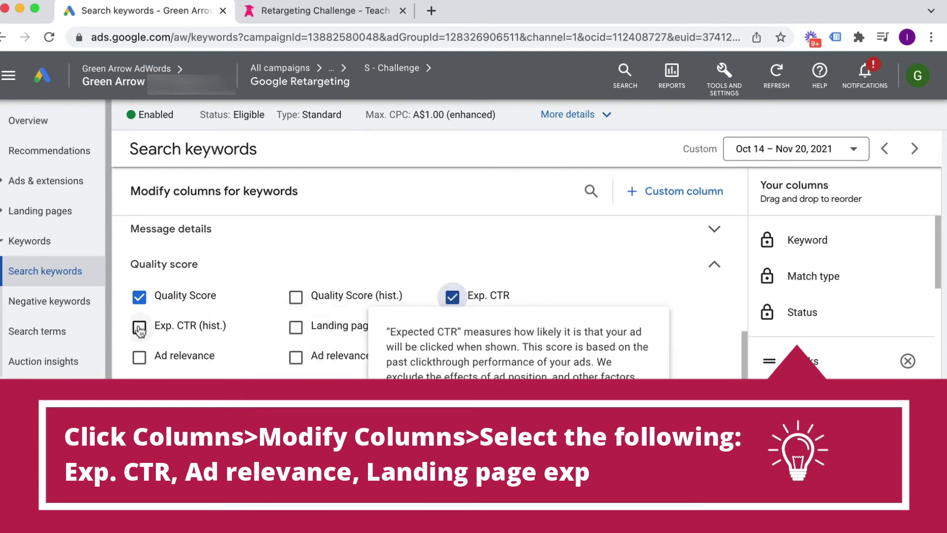
click(297, 327)
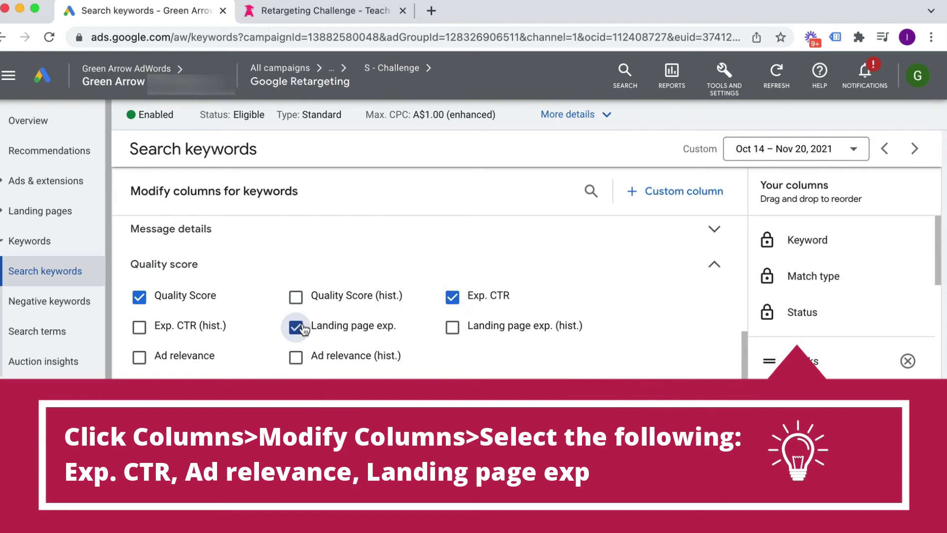
click(138, 356)
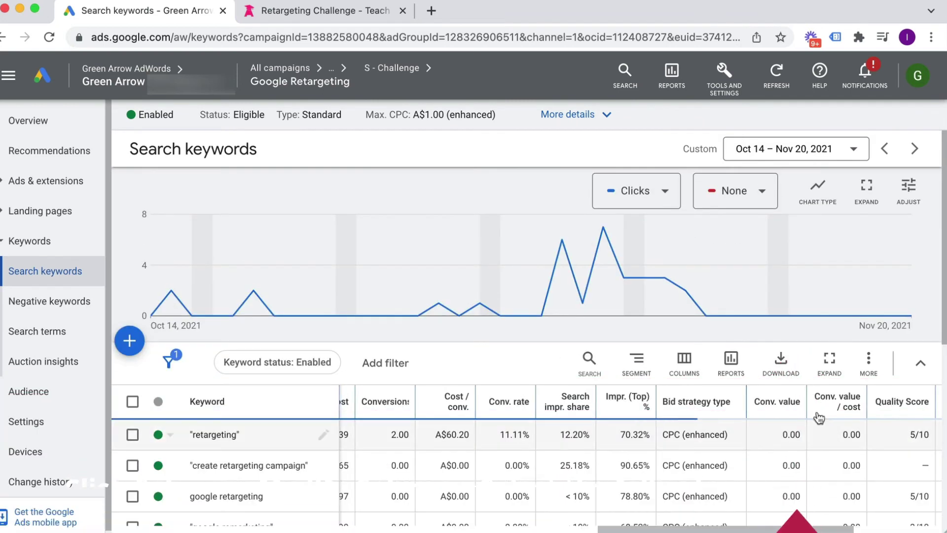
scroll(793, 407, down, 5)
scroll(810, 368, right, 4)
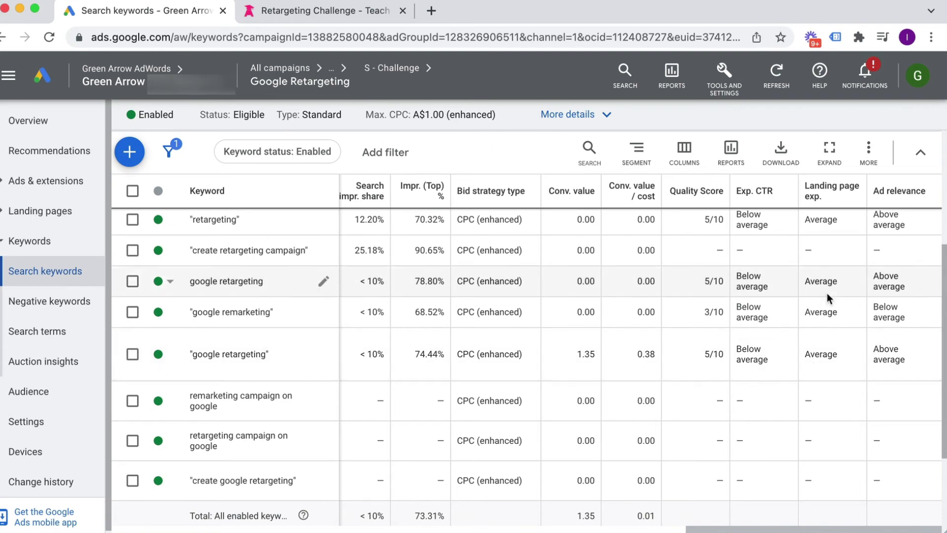
scroll(831, 300, up, 1)
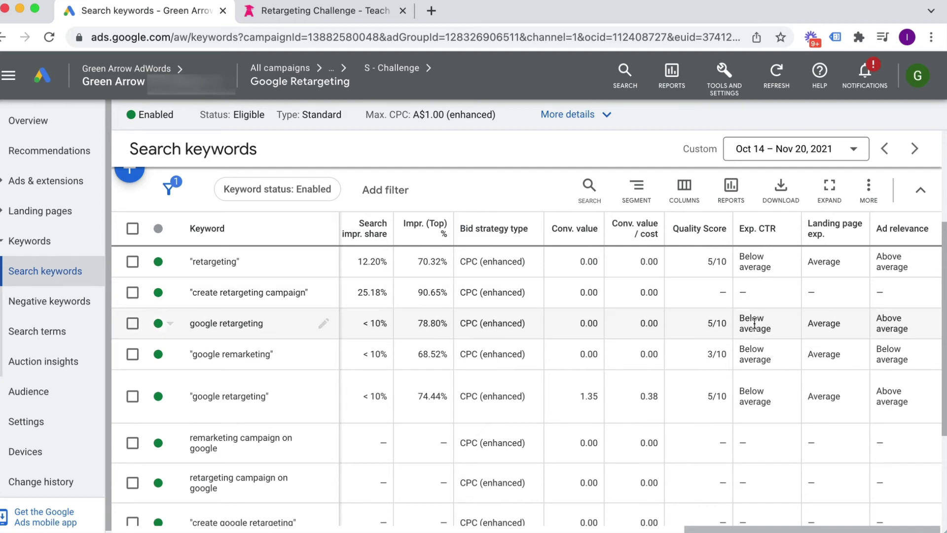
scroll(755, 323, left, 10)
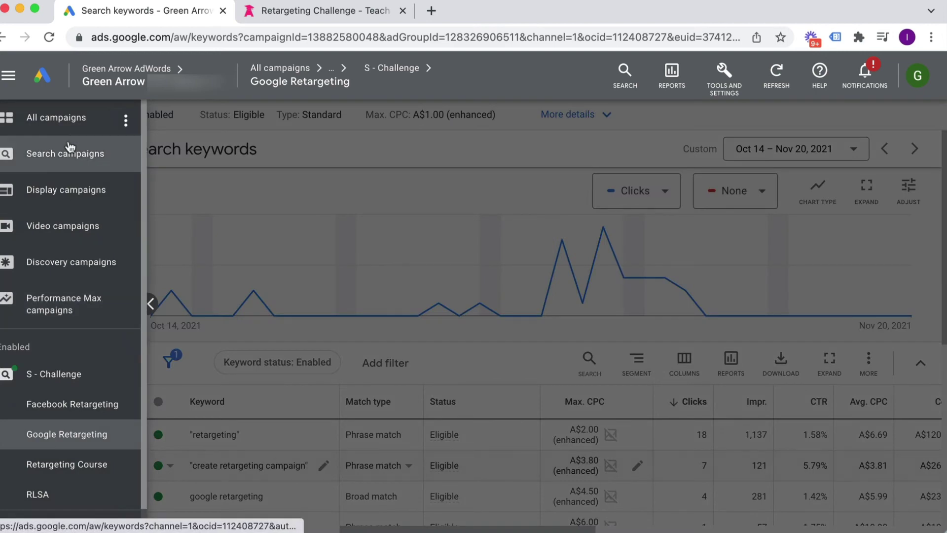
Open the campaigns overview for search campaigns and examine the clicks and conversions chart around November 1.
click(55, 154)
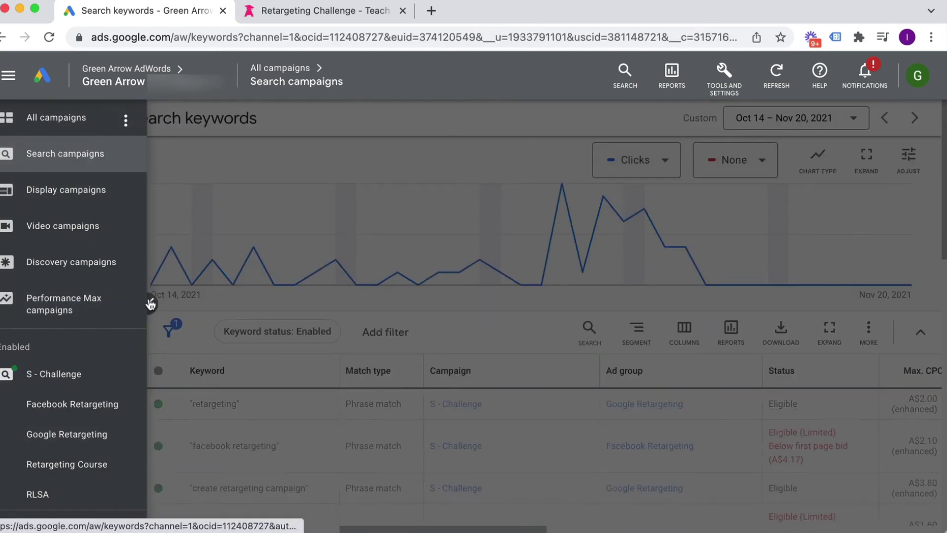
click(150, 303)
click(66, 217)
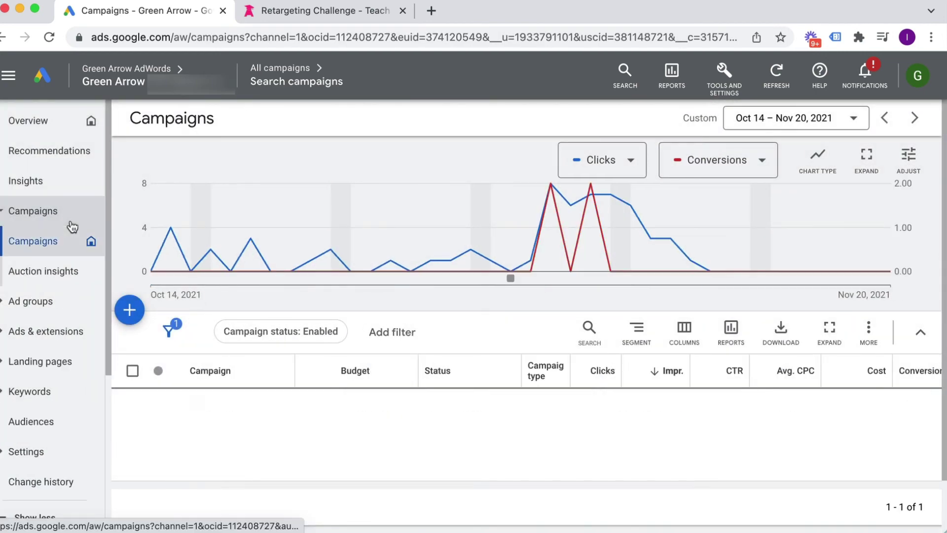
scroll(561, 393, down, 2)
scroll(560, 392, up, 2)
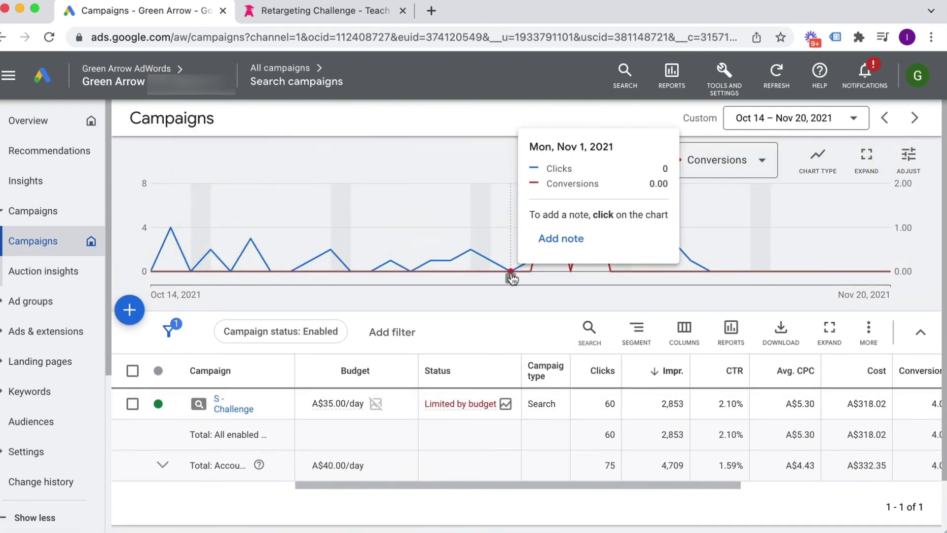
mouse_move(511, 280)
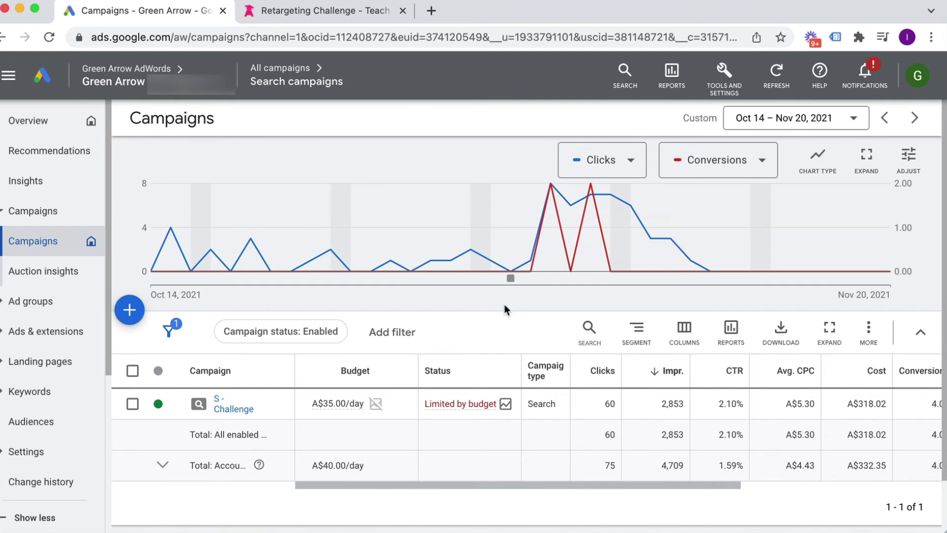
Open the S - Challenge campaign's settings and expand its bidding section.
click(245, 410)
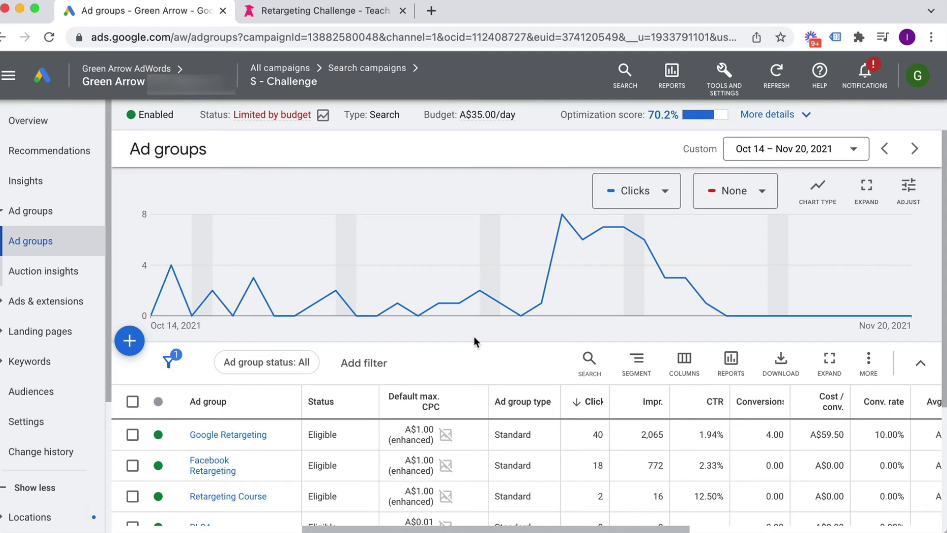
scroll(474, 337, down, 2)
click(39, 423)
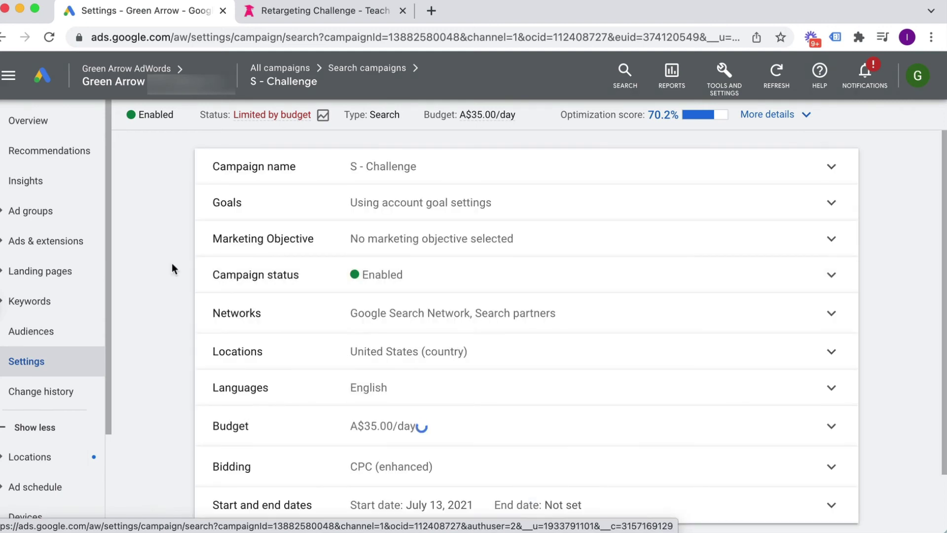
scroll(172, 266, down, 2)
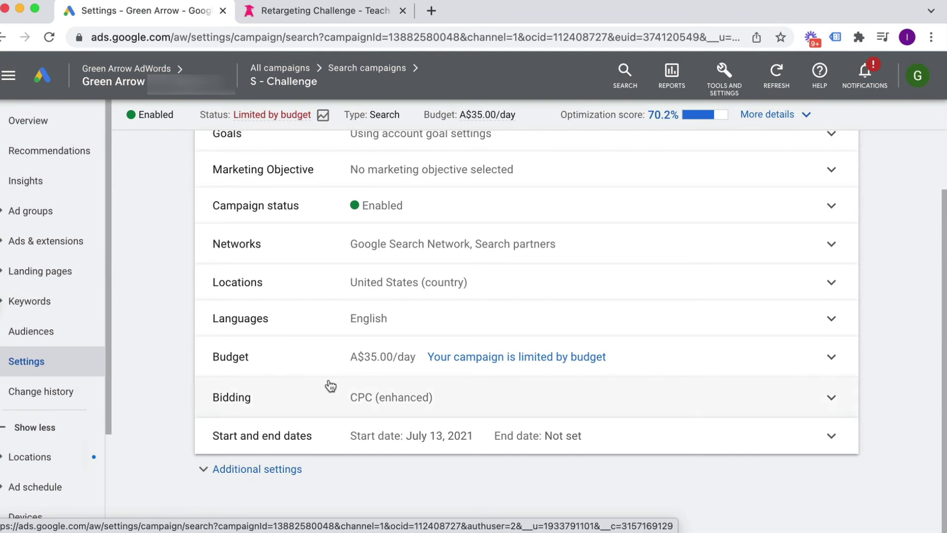
click(401, 400)
scroll(238, 334, down, 4)
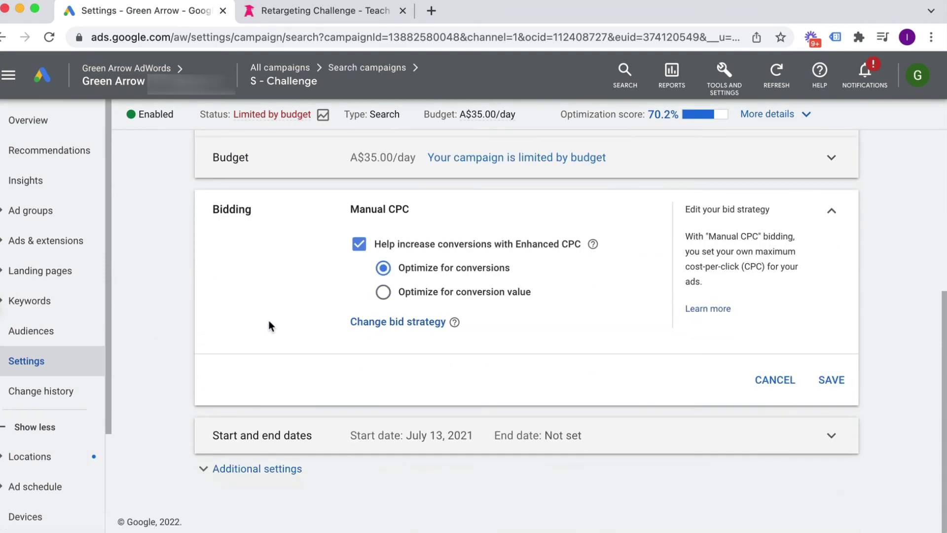
Change the campaign's bid strategy to Maximize conversions without a target cost per action and save it.
click(385, 325)
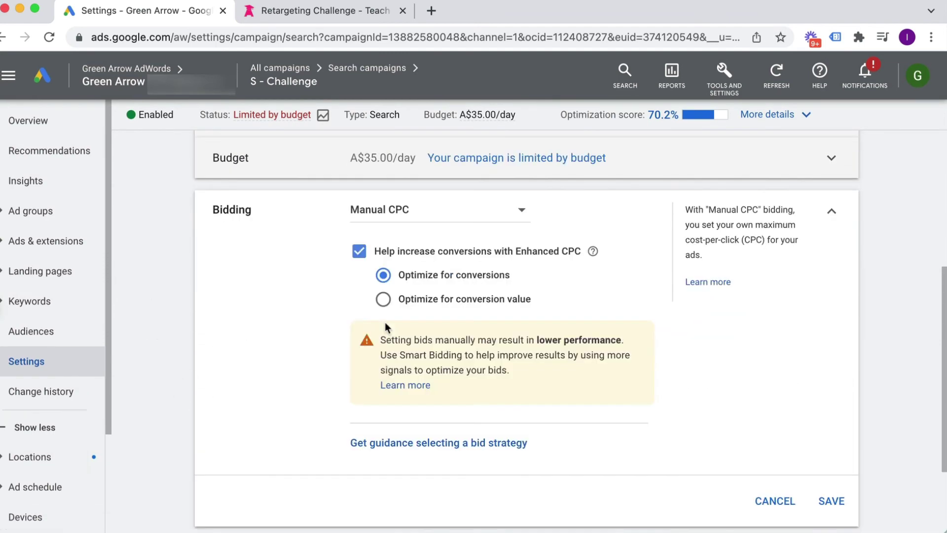
click(386, 209)
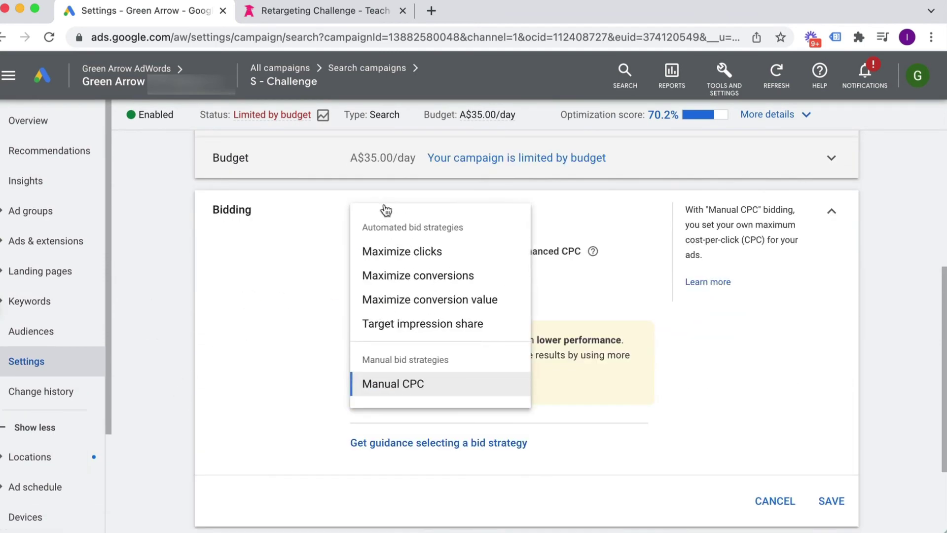
click(392, 275)
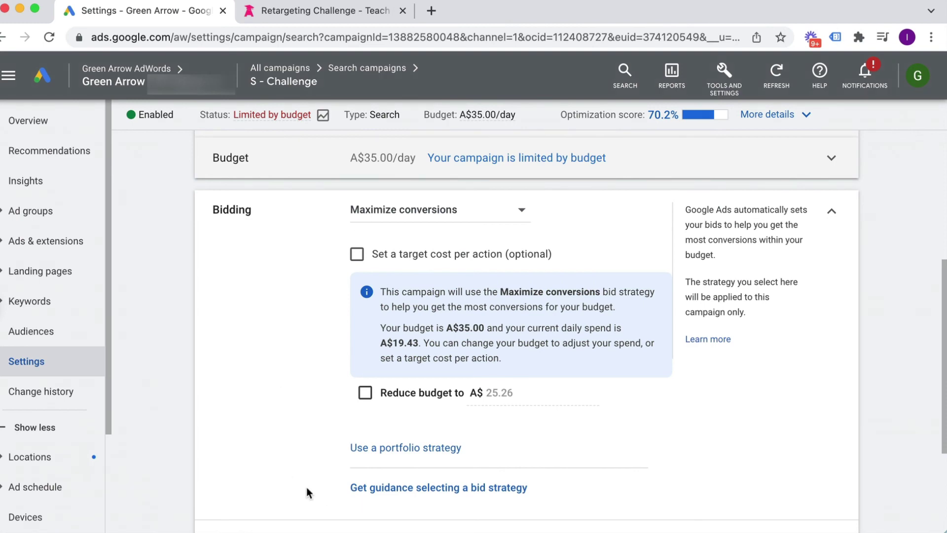
scroll(283, 466, down, 3)
click(833, 379)
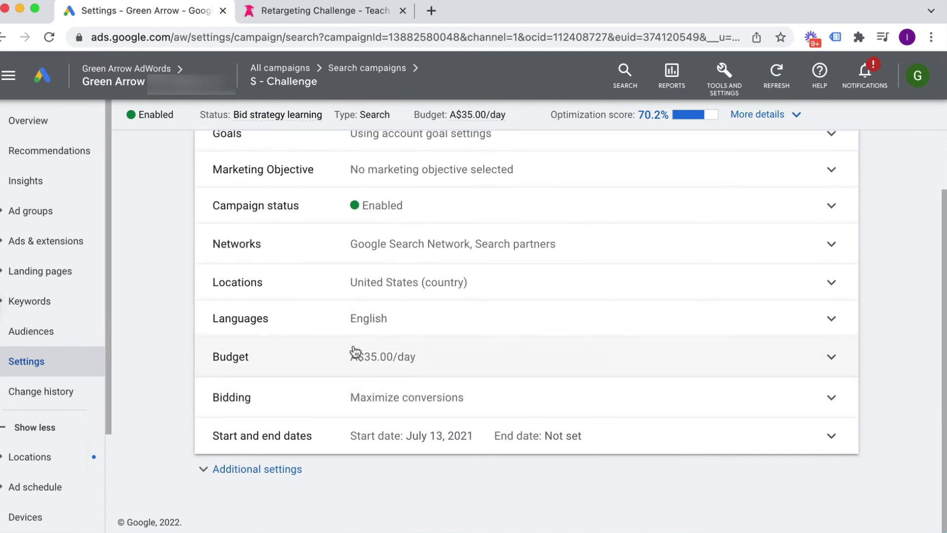
scroll(151, 296, up, 2)
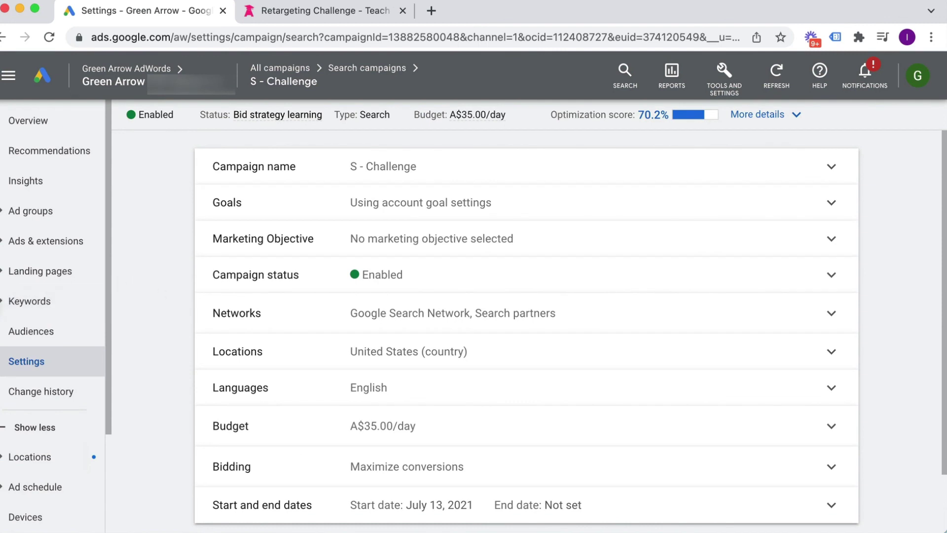
Open the S - Challenge campaign's ad groups and add Conversions as the second metric on the performance chart.
click(17, 212)
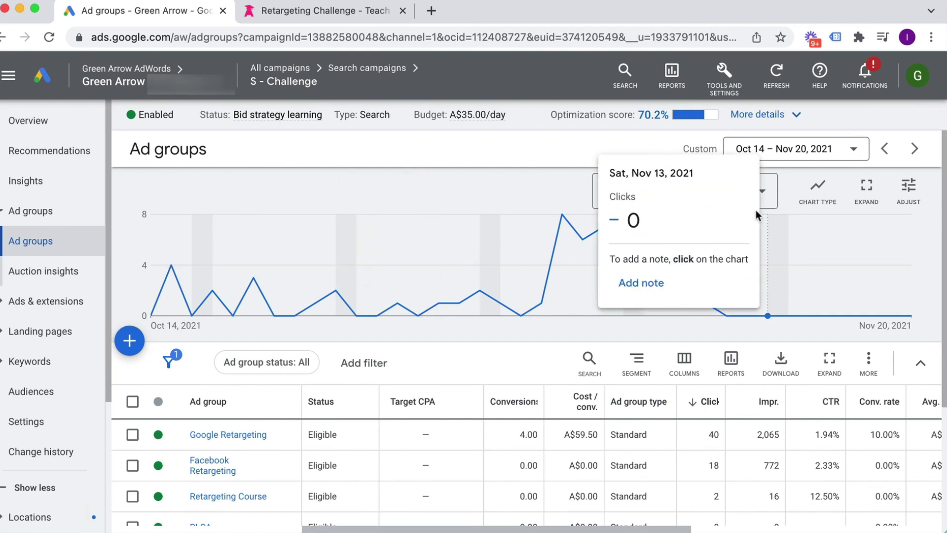
click(760, 185)
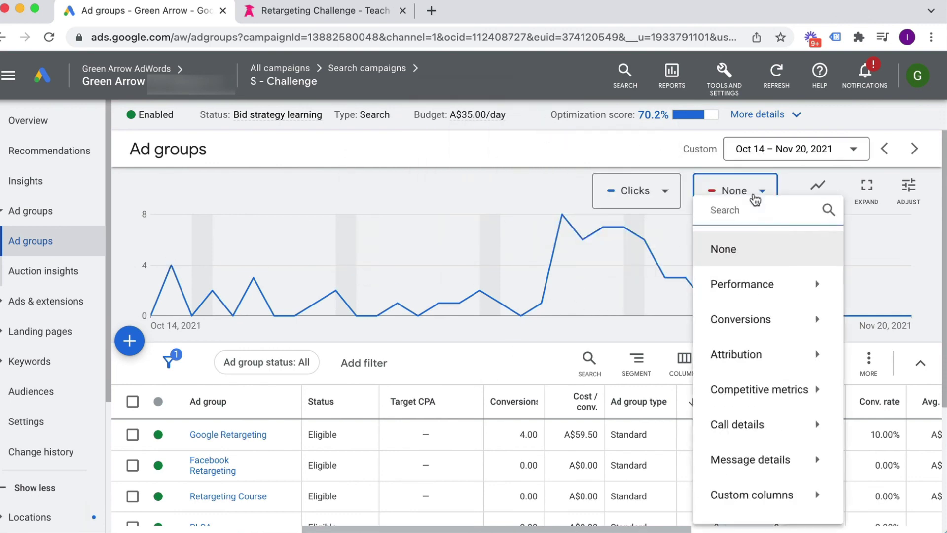
mouse_move(760, 323)
click(533, 86)
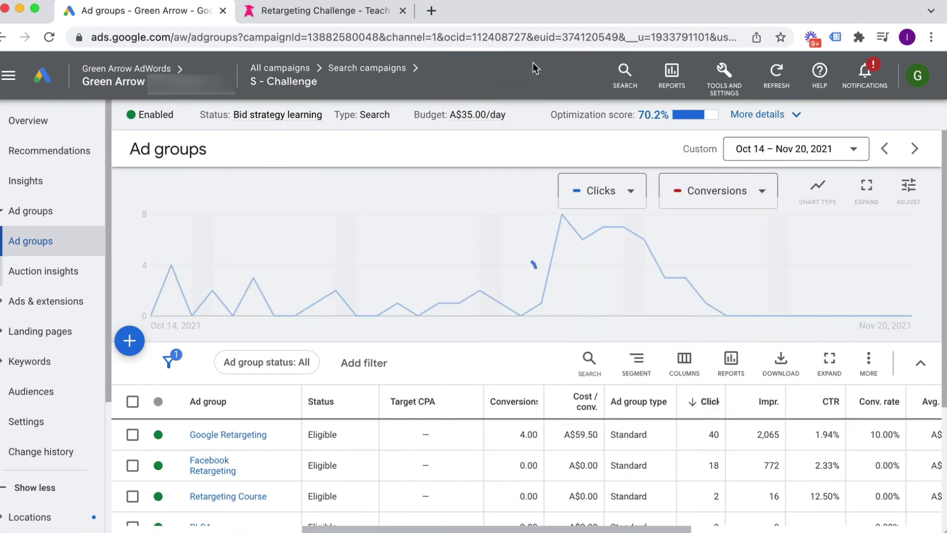
Set the ad groups report's date range to Jan 1 – Feb 22, 2022.
click(771, 147)
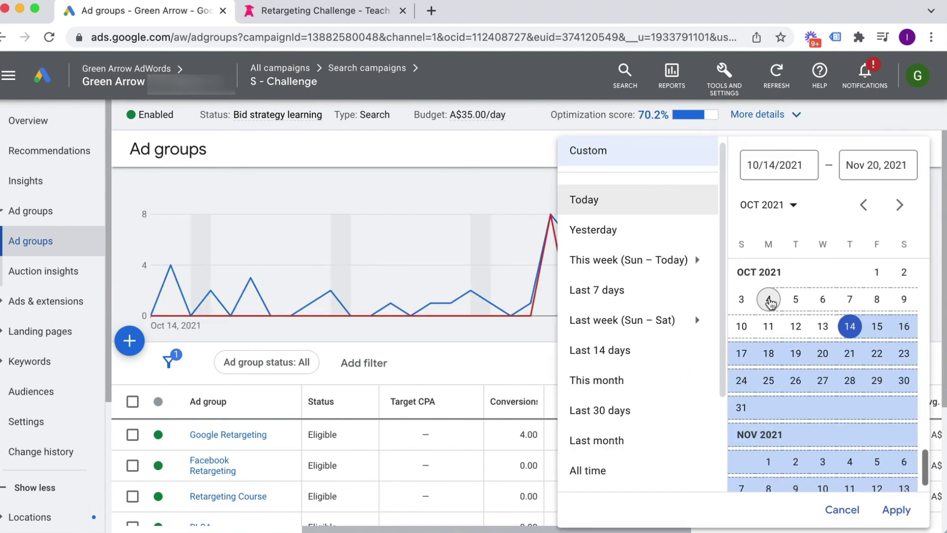
scroll(770, 303, down, 5)
scroll(770, 302, down, 3)
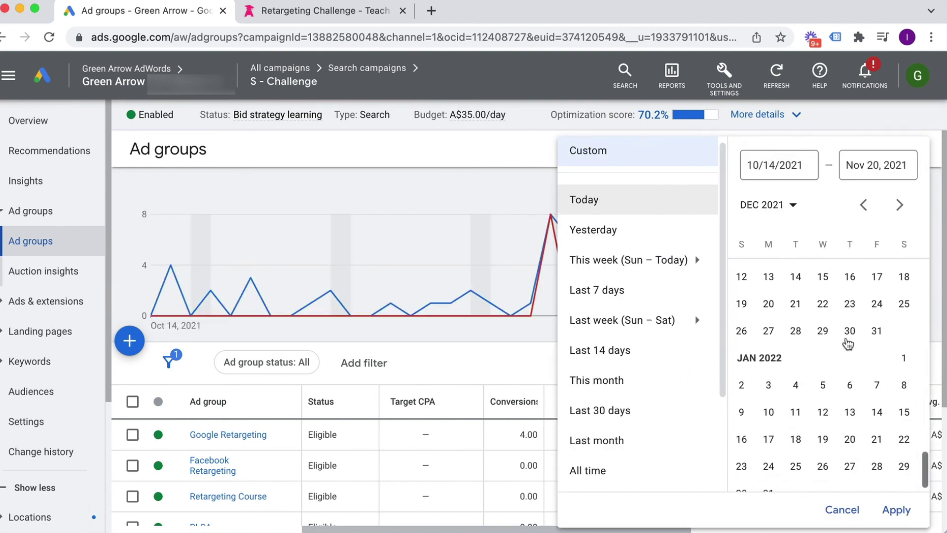
click(905, 356)
scroll(784, 348, down, 3)
scroll(784, 347, down, 4)
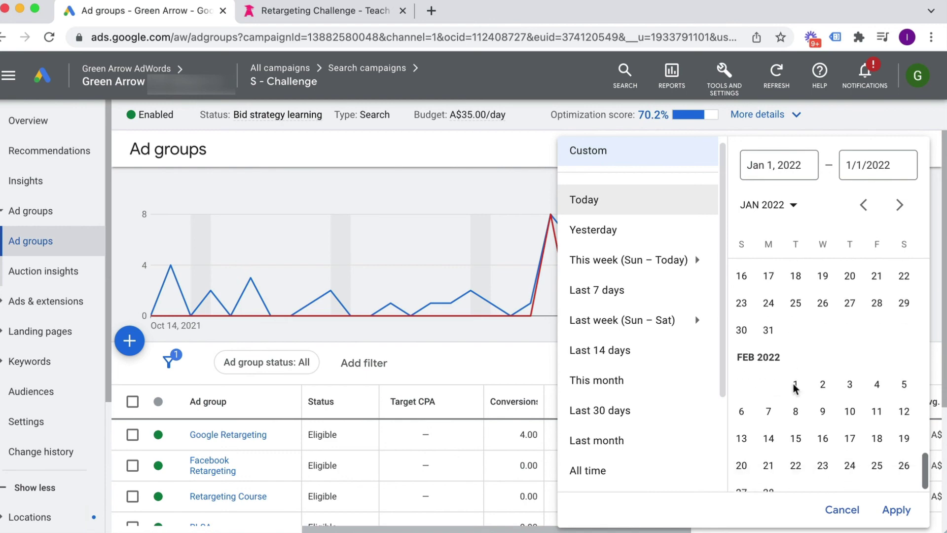
click(794, 410)
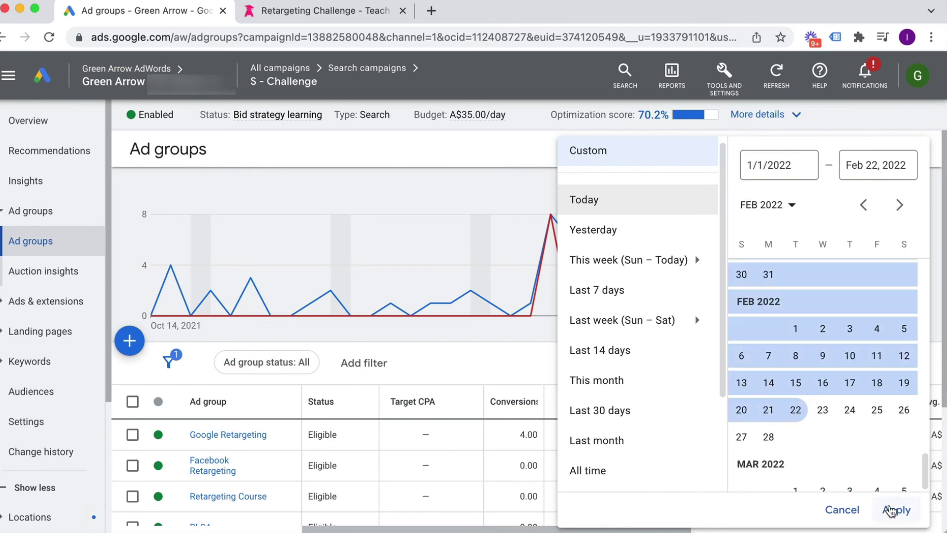
click(895, 509)
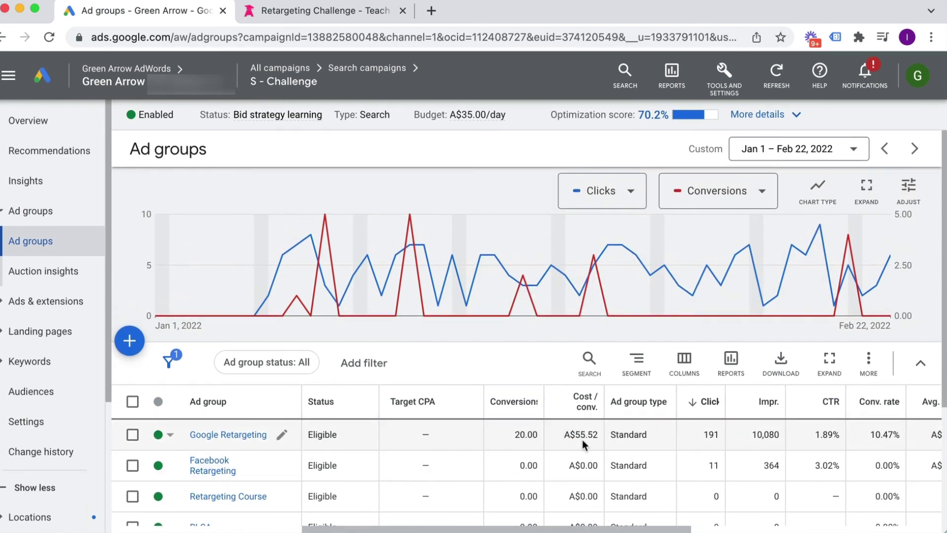
Compare the ad groups' conversions, conversion rate, average CPC, cost and search impression share in the table.
scroll(720, 454, right, 5)
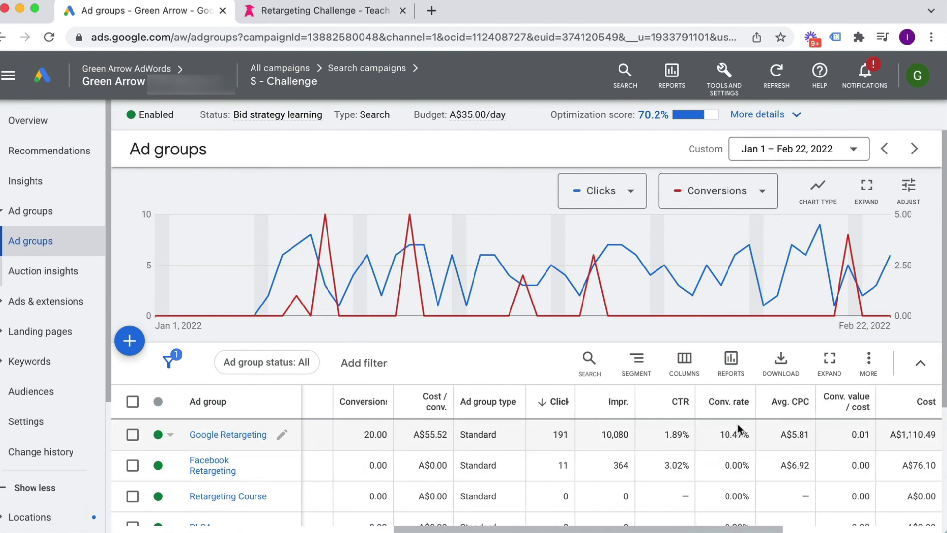
drag(731, 434, 720, 434)
scroll(726, 451, right, 5)
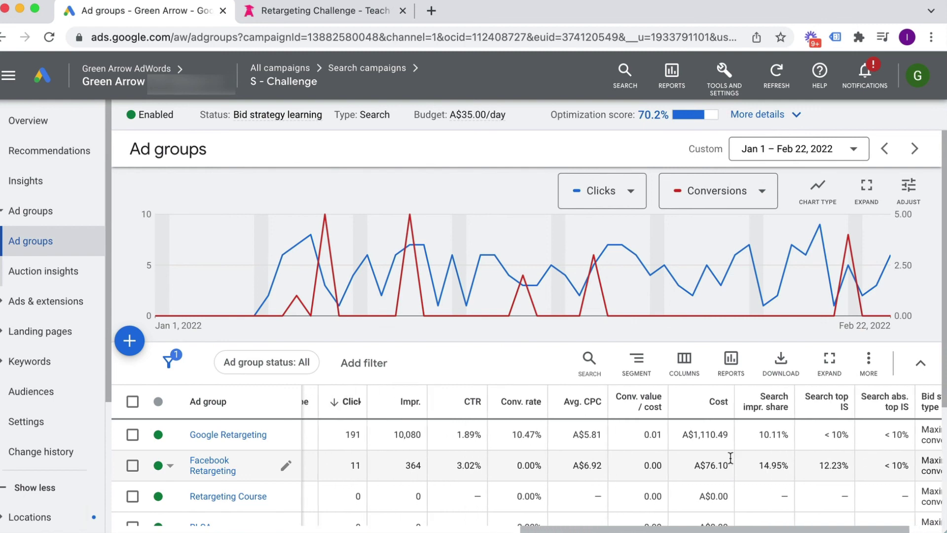
scroll(730, 457, left, 8)
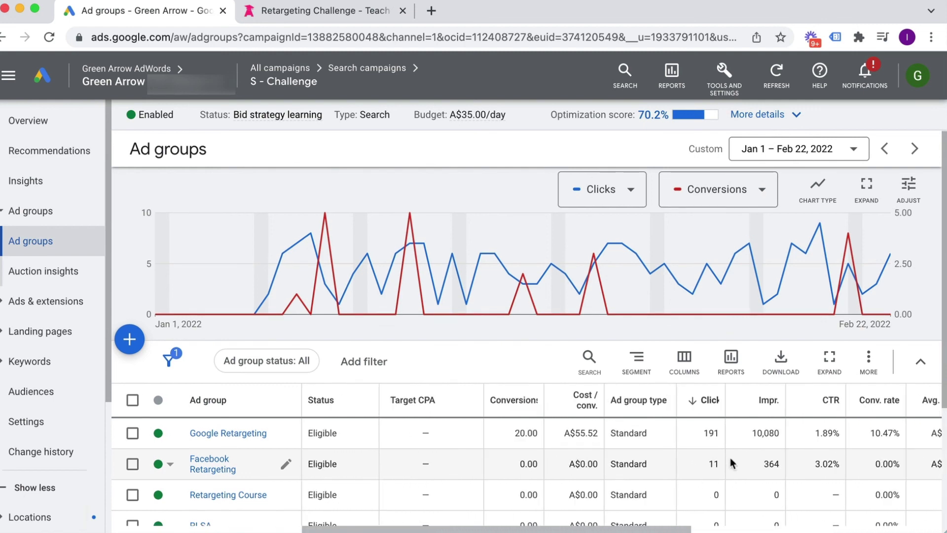